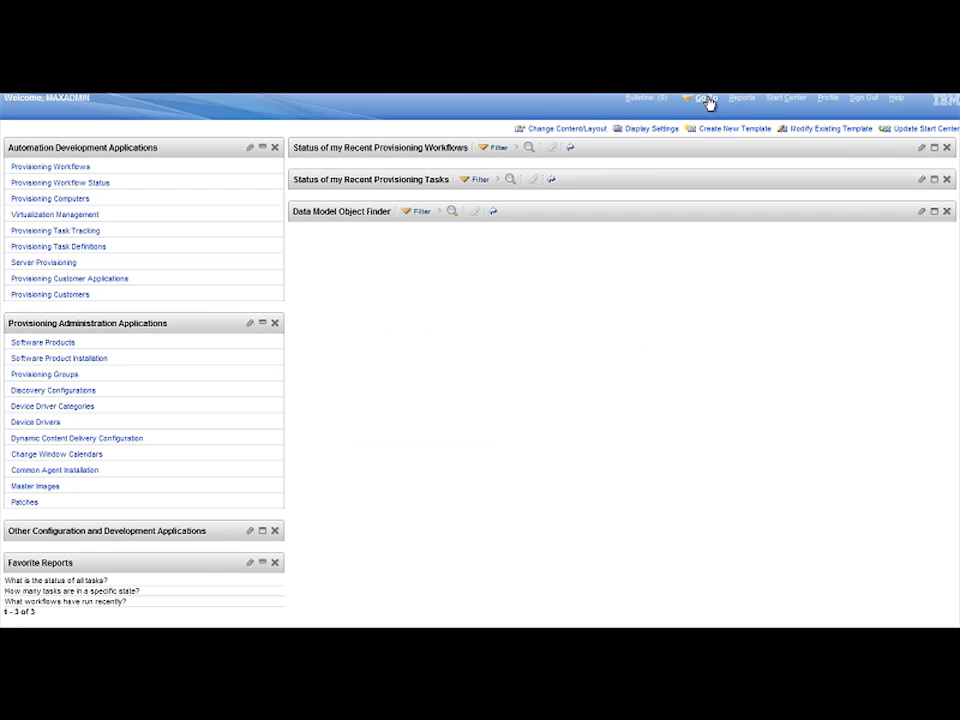
- Filter Software Products to db2* and open the DB2 Universal Database Administration Client Version 8 definition
click(707, 100)
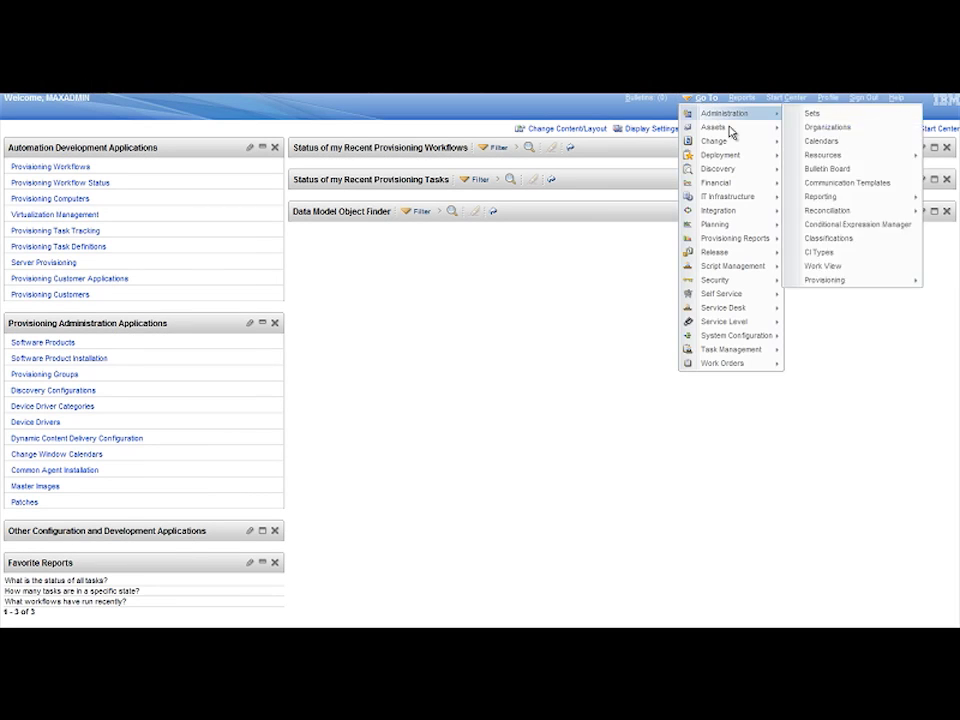
mouse_move(750, 198)
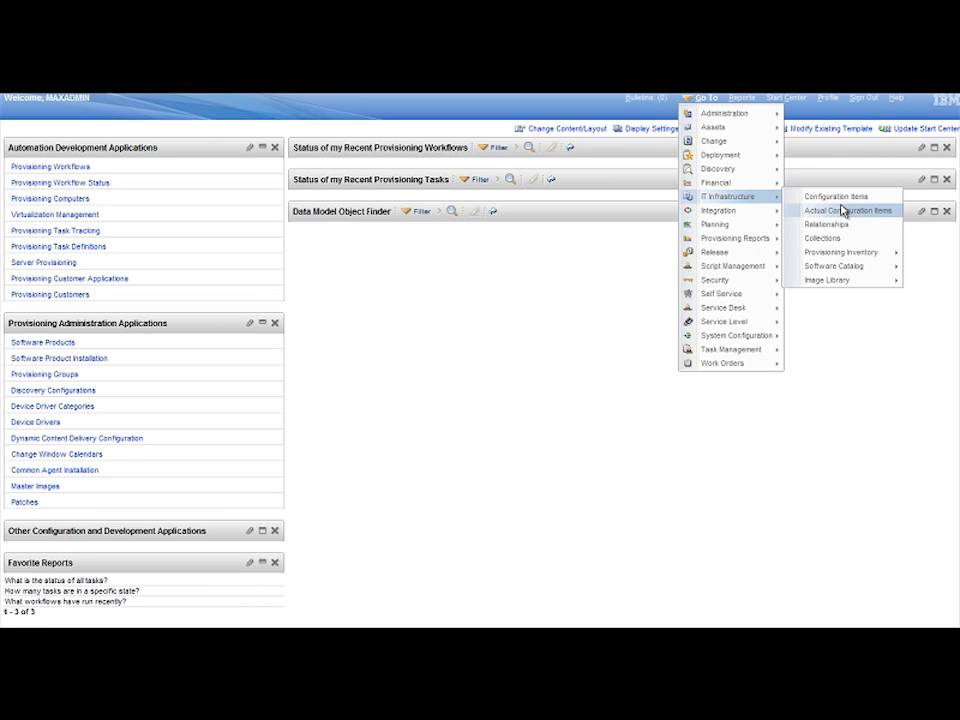
mouse_move(855, 267)
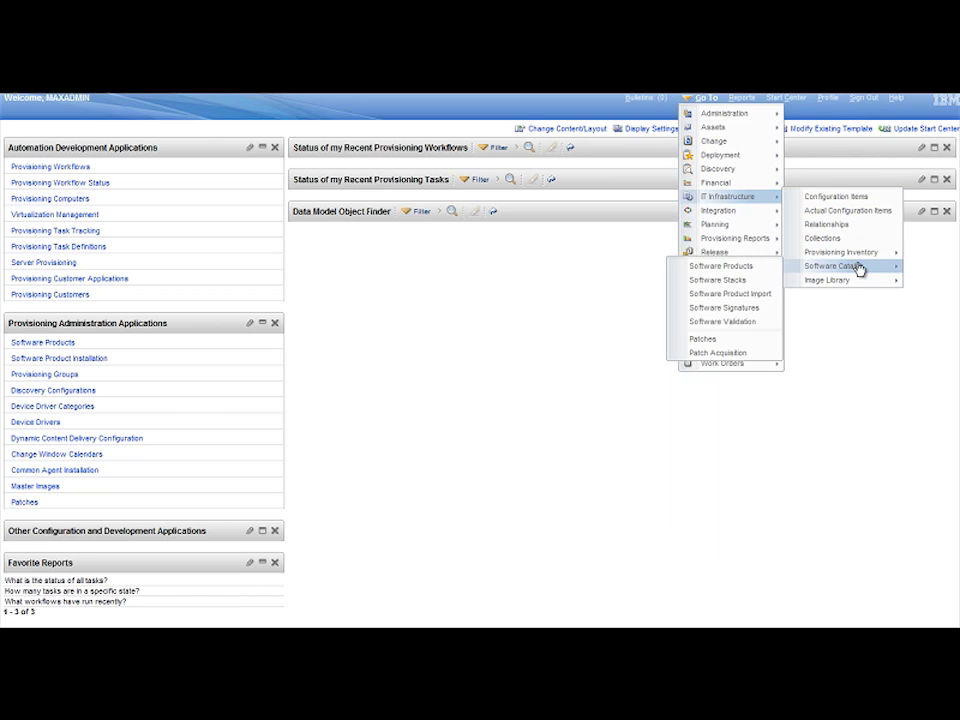
click(755, 267)
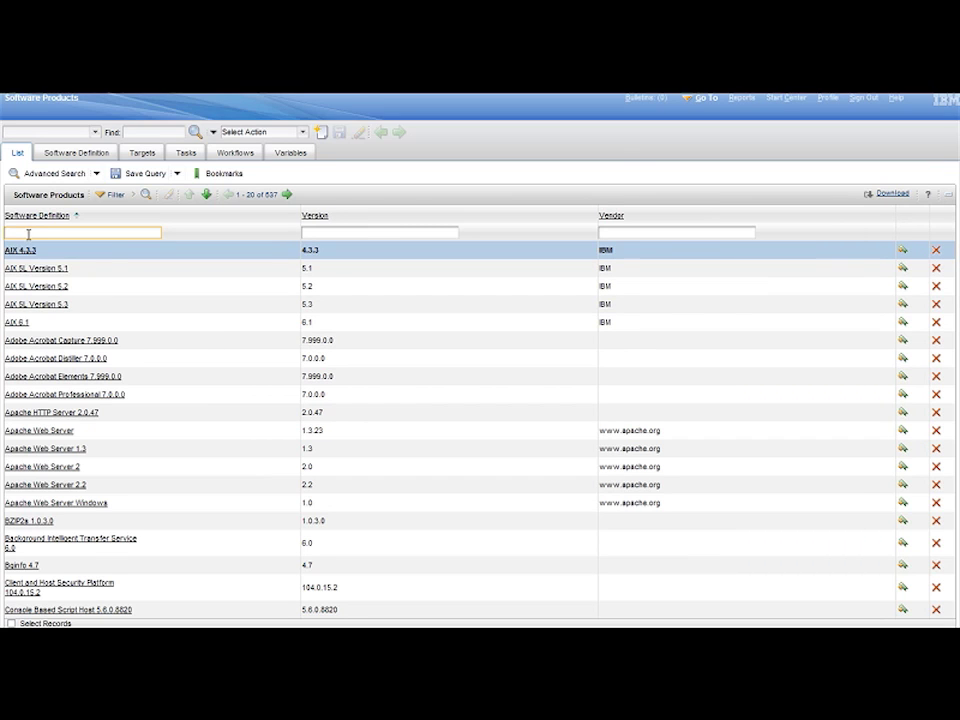
text(db2*)
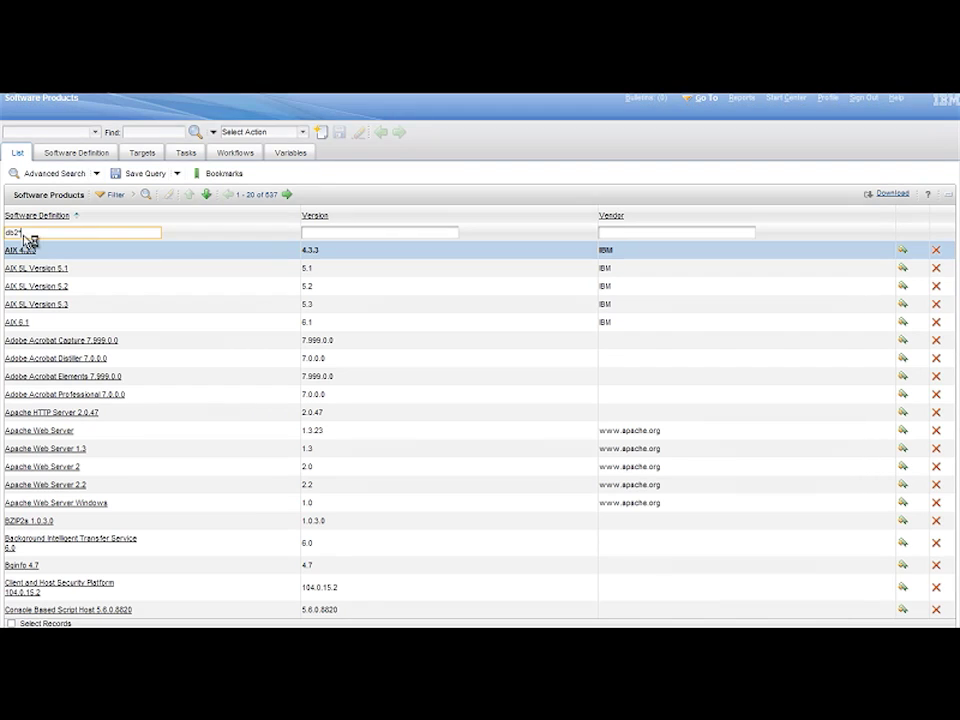
key(Return)
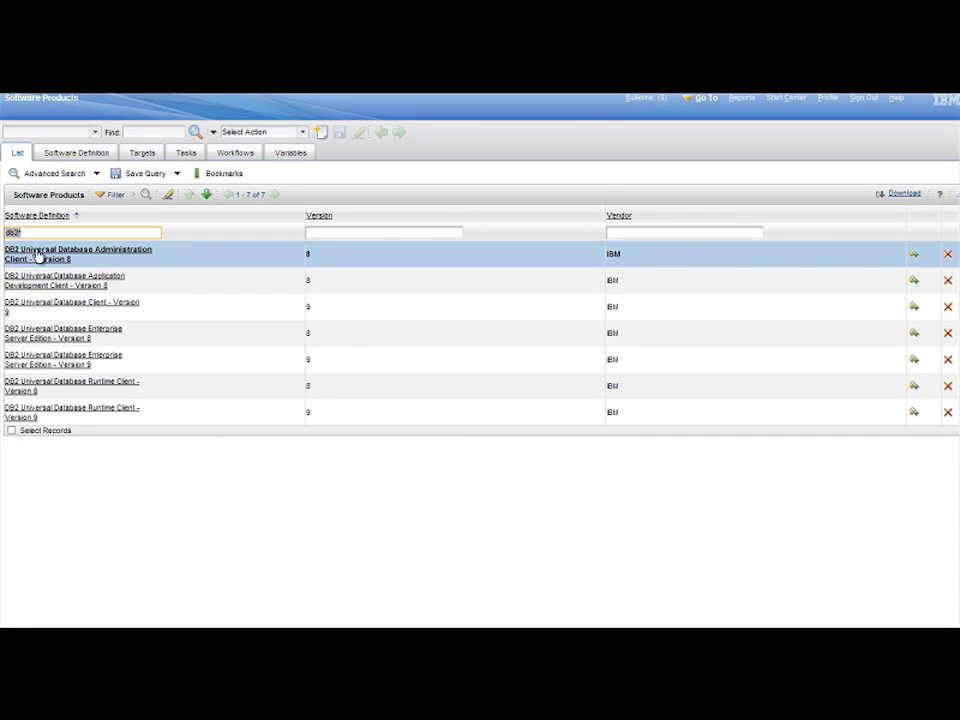
click(42, 257)
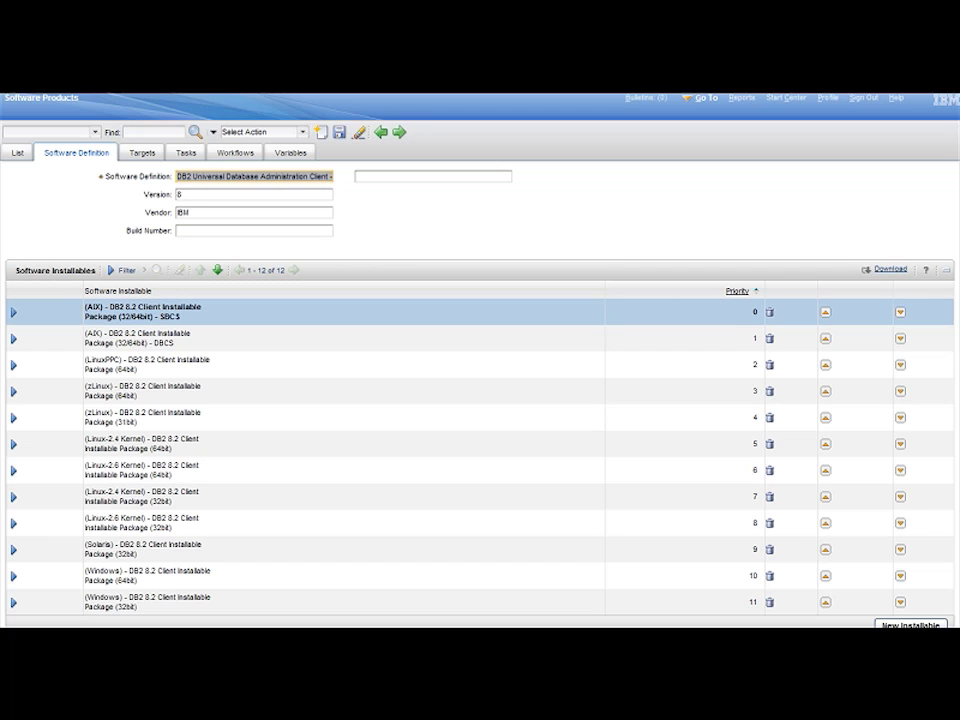
- Expand the Windows 32-bit installable to view its package path and DB2_ADMCL_V82FP11_win_IA32.zip file
scroll(480, 380, down, 5)
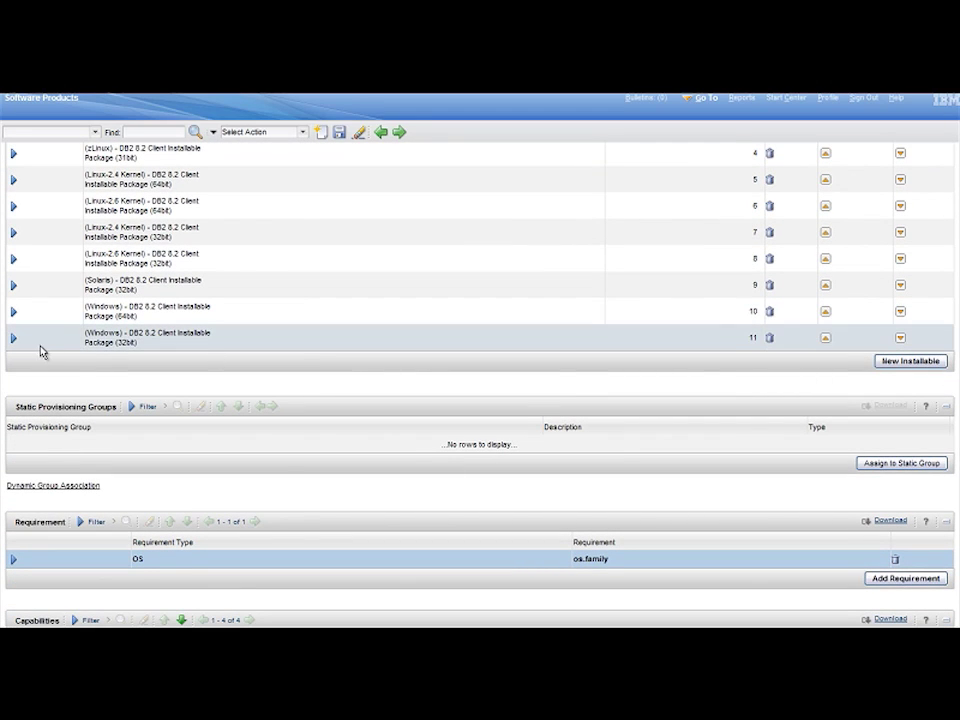
click(13, 339)
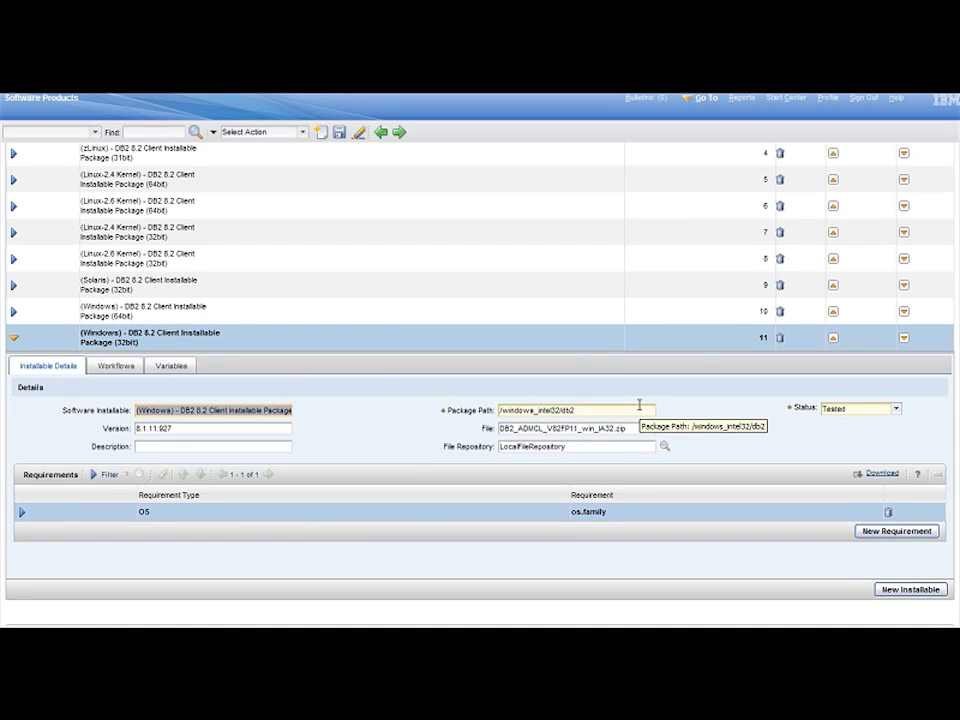
triple_click(573, 411)
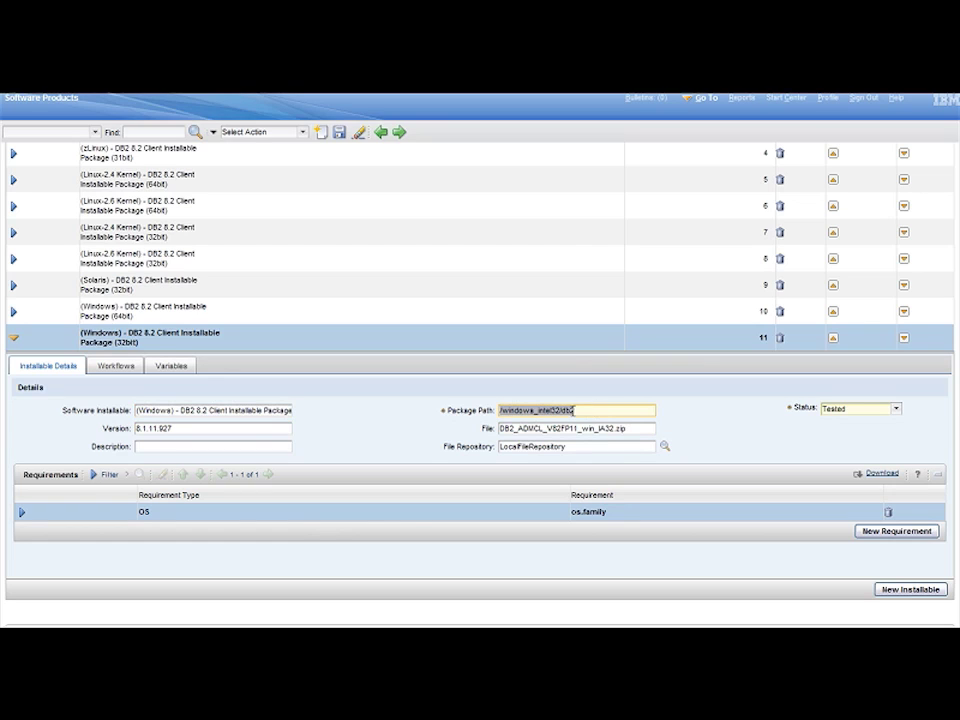
triple_click(632, 429)
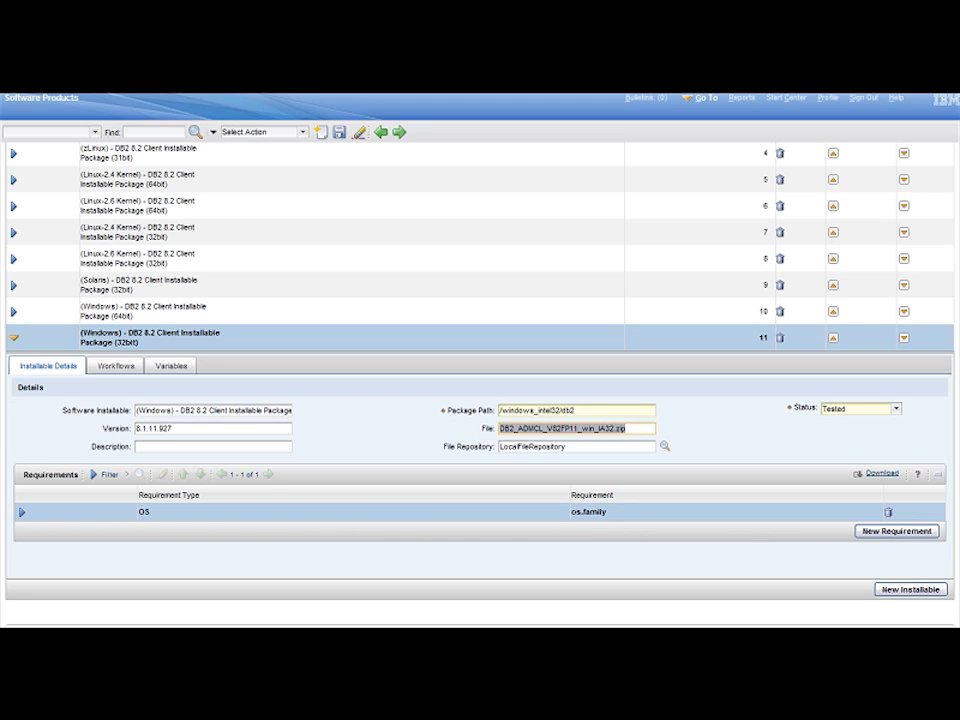
- Inspect the Windows installation template parameters: install-path C:\Program Files\IBM\SQLLIB and leaveTempDirectory true
scroll(480, 380, down, 10)
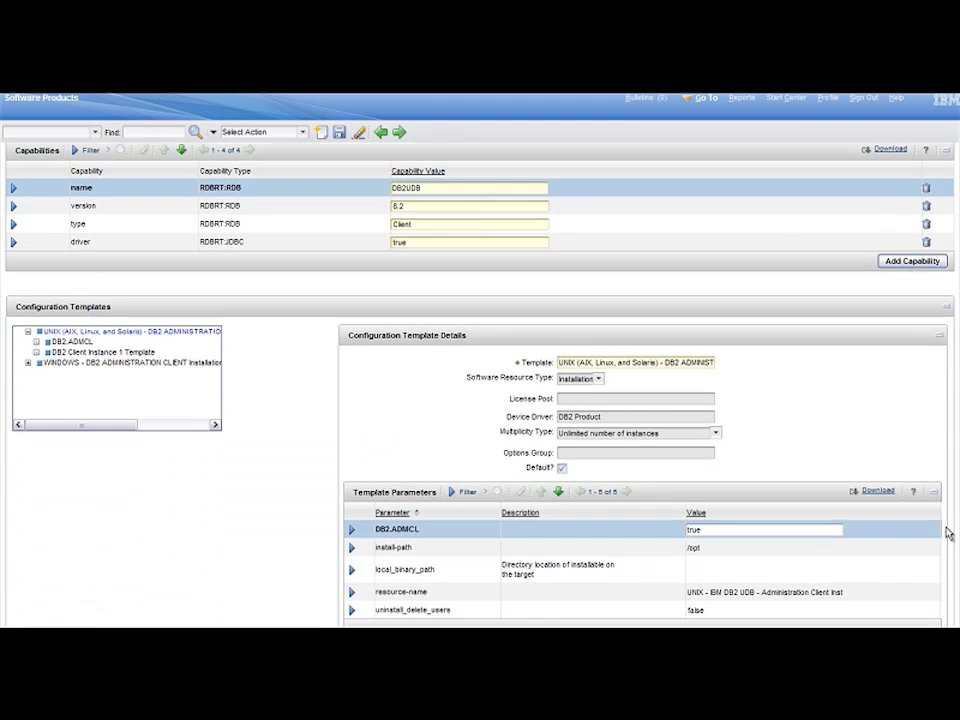
click(78, 363)
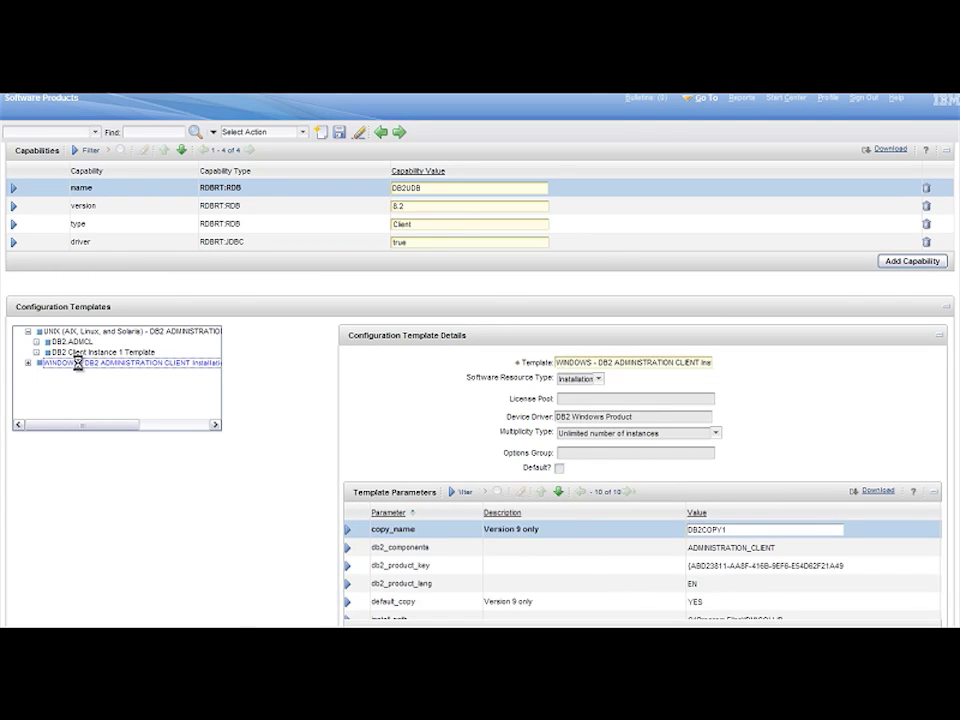
scroll(79, 367, up, 5)
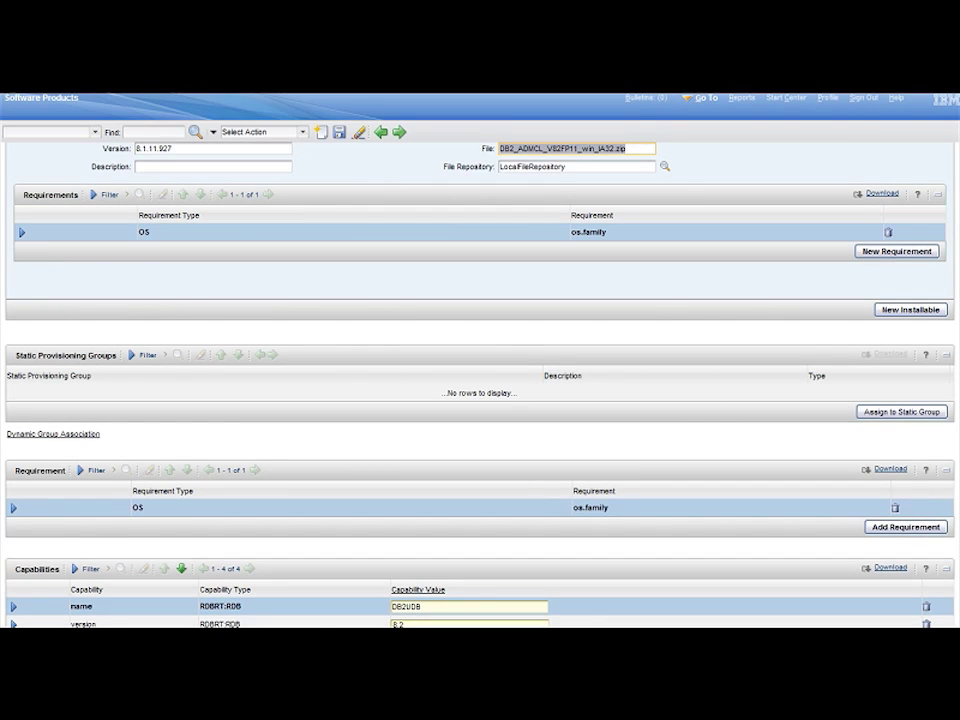
scroll(698, 268, down, 10)
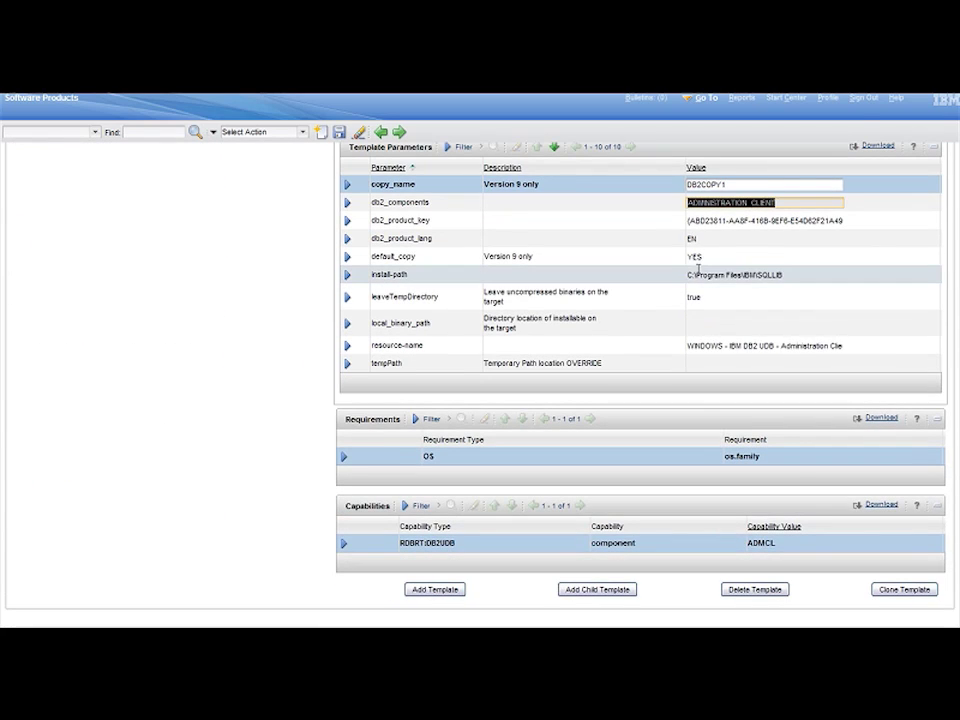
click(690, 275)
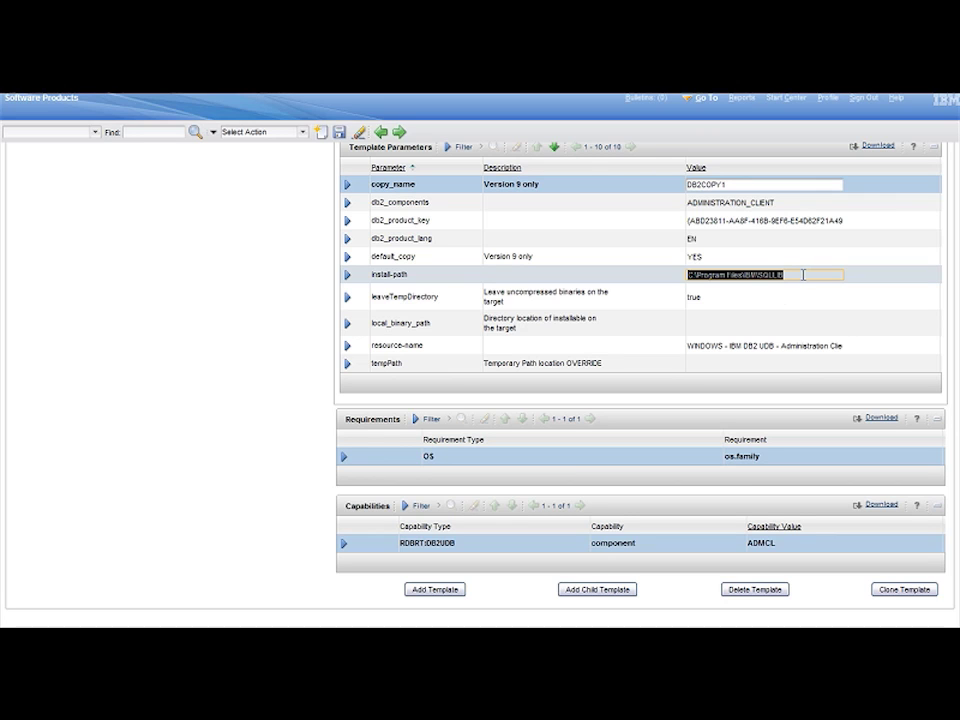
click(726, 298)
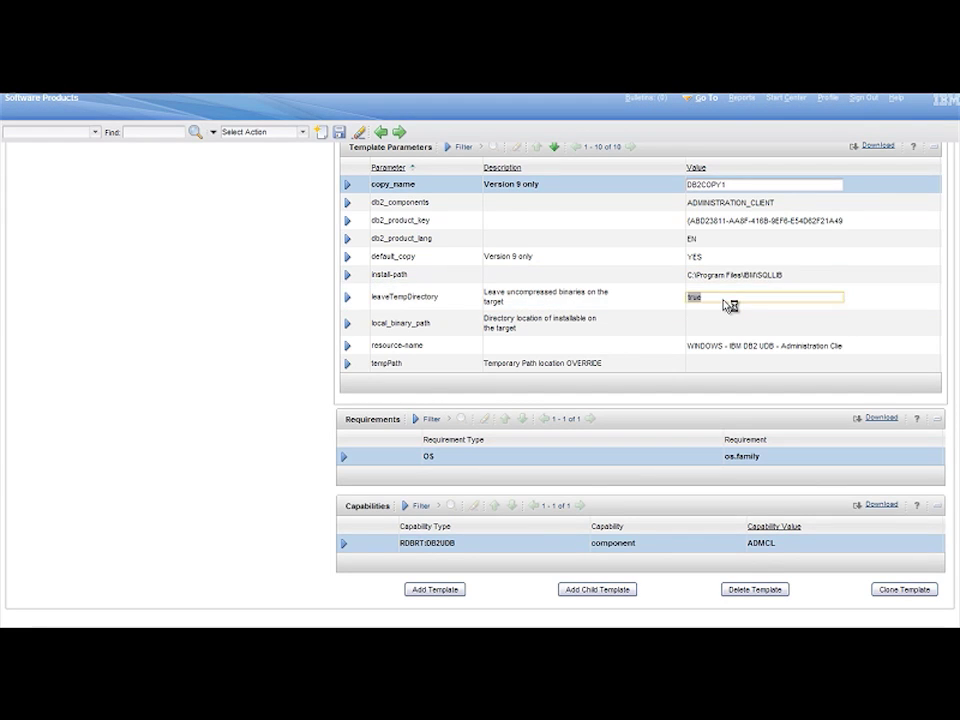
double_click(722, 298)
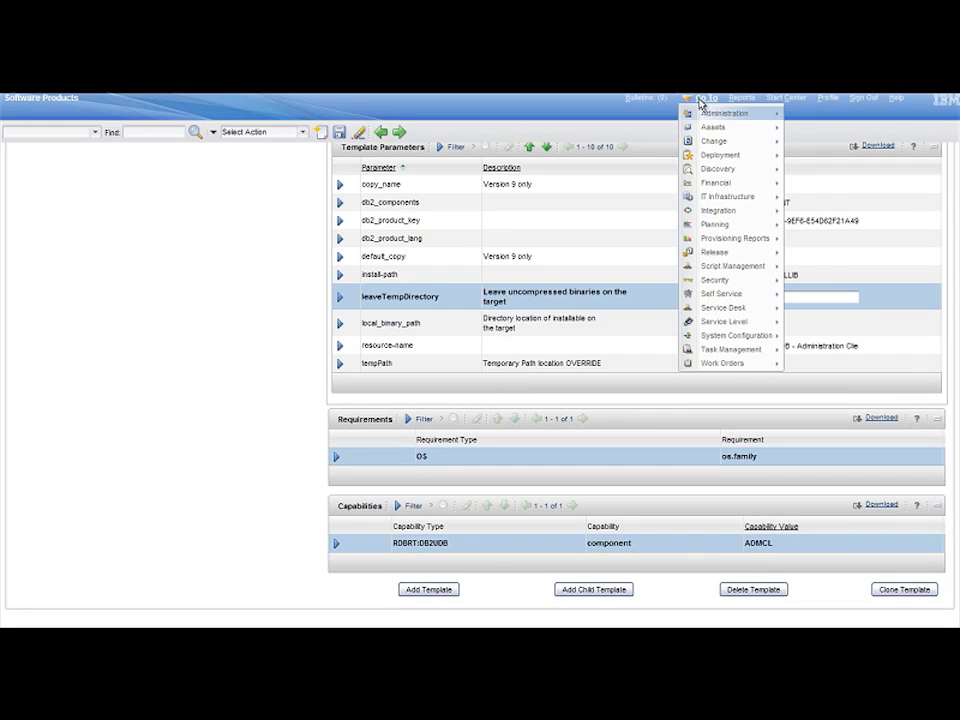
- Filter Provisioning Computers by the computer's name and open the matching Windows XP Professional SP3 record
mouse_move(745, 195)
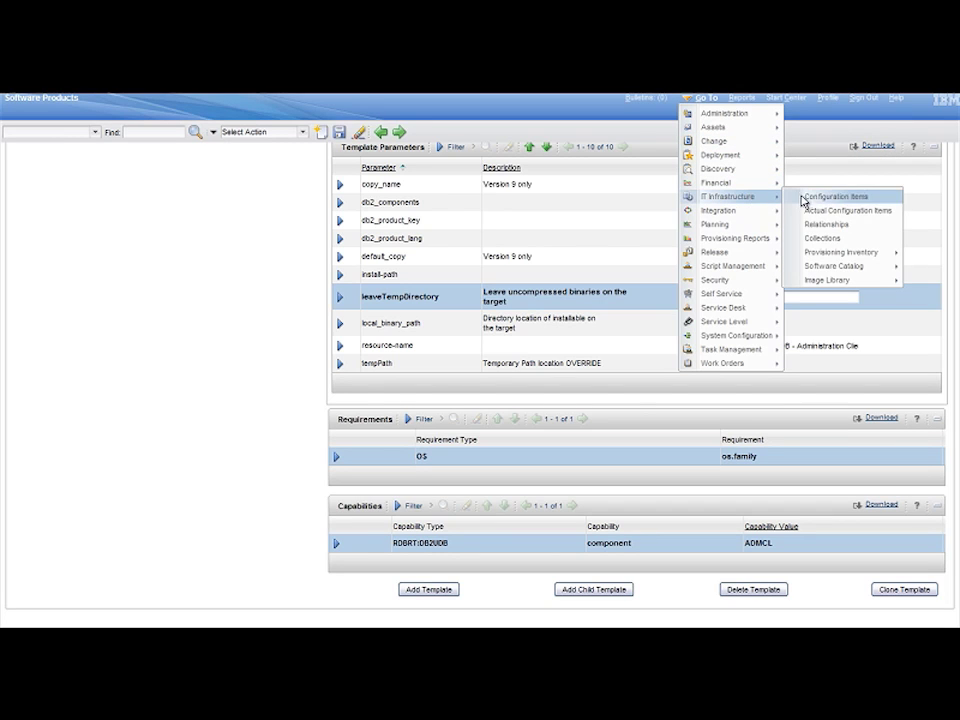
mouse_move(836, 251)
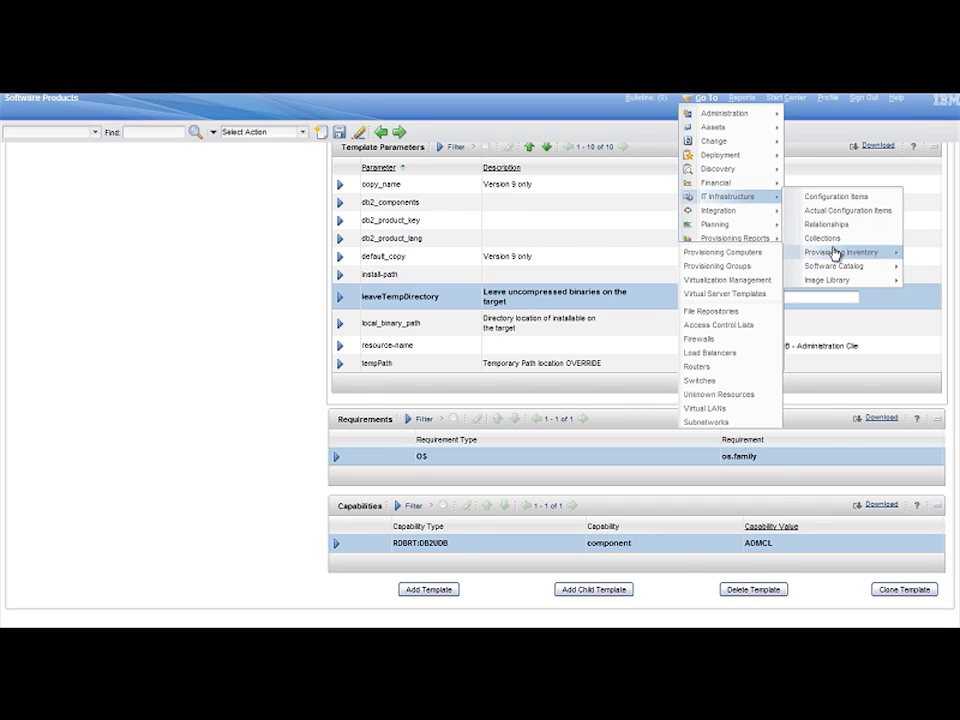
click(757, 253)
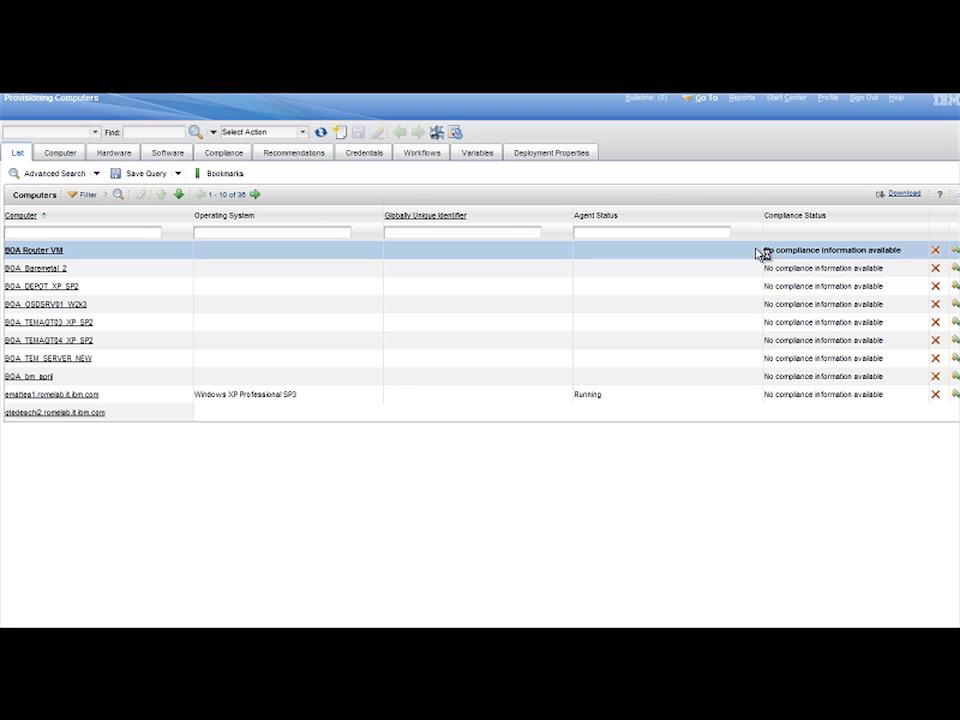
click(43, 232)
text(emattea*)
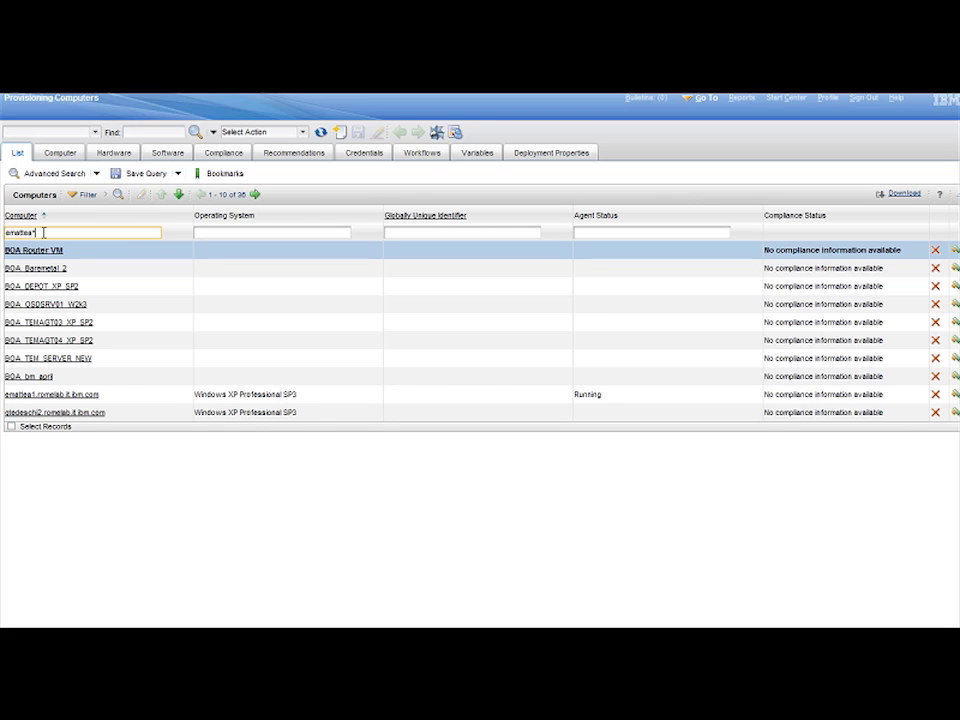
key(Return)
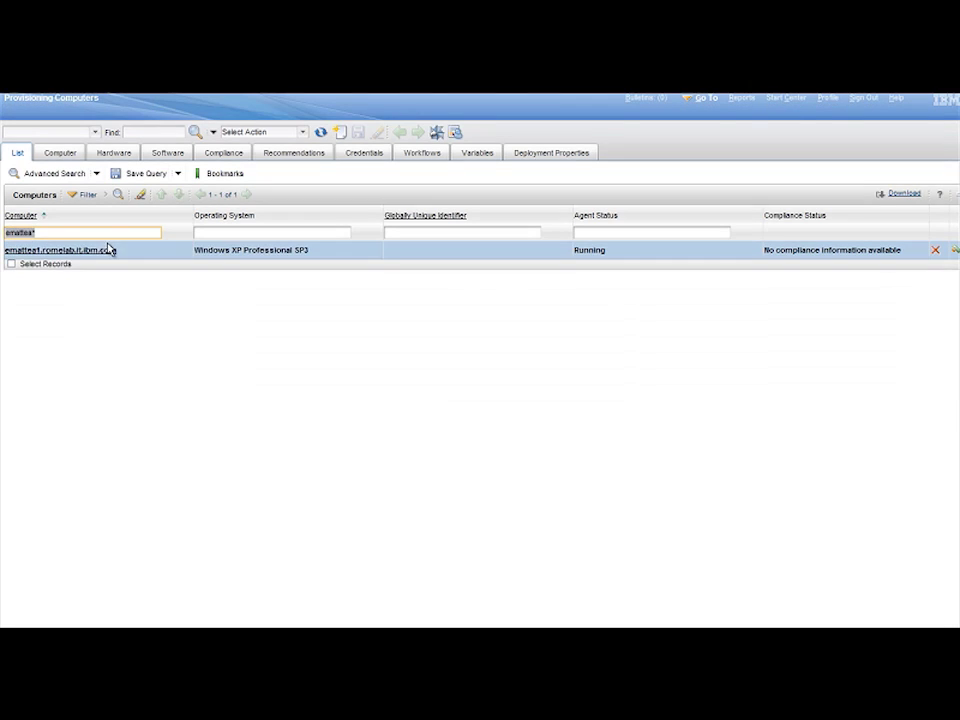
click(75, 251)
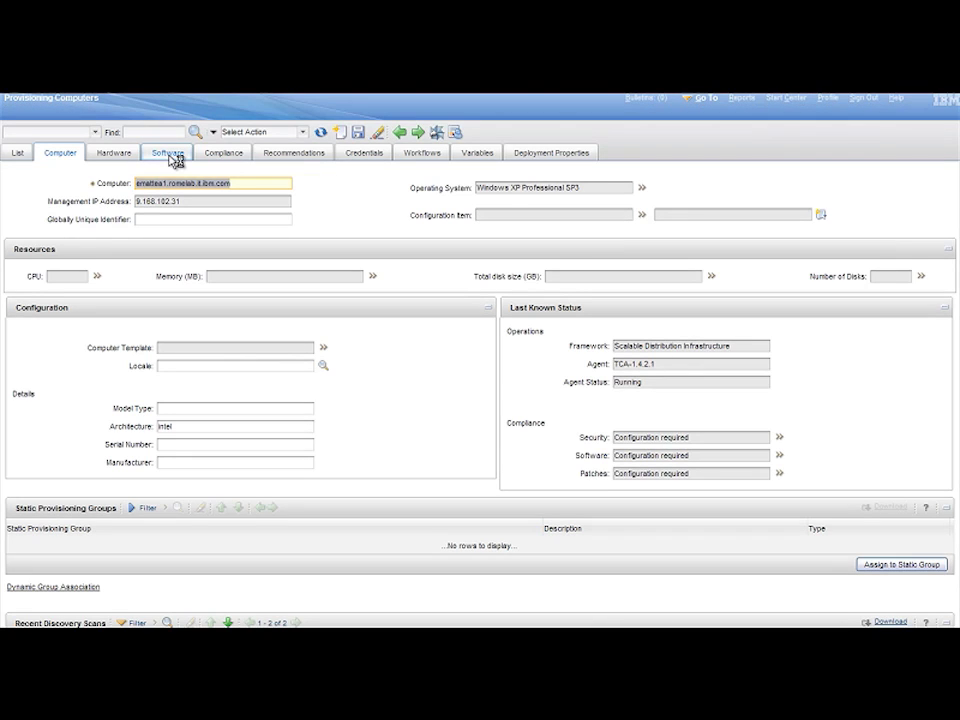
- From the computer's Software tab, start a Software Product install
click(172, 157)
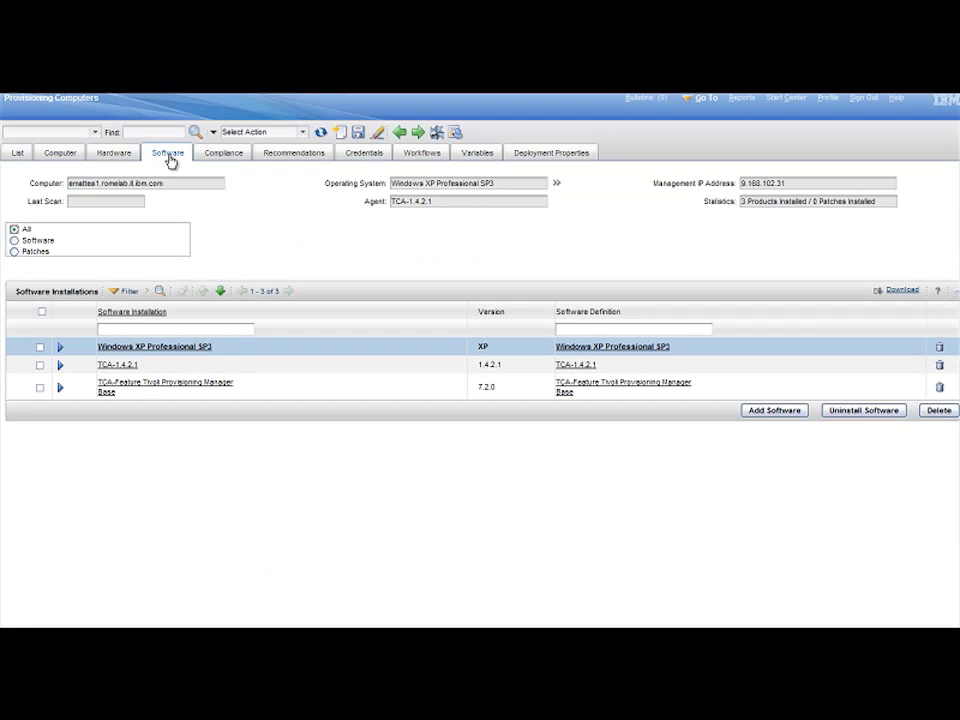
click(304, 136)
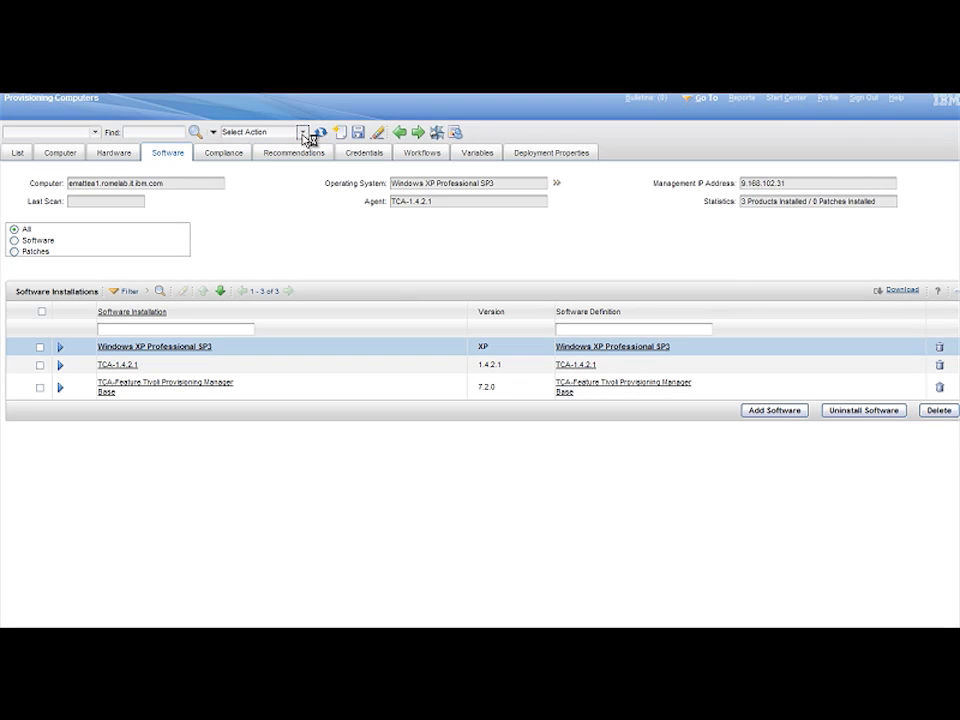
mouse_move(306, 151)
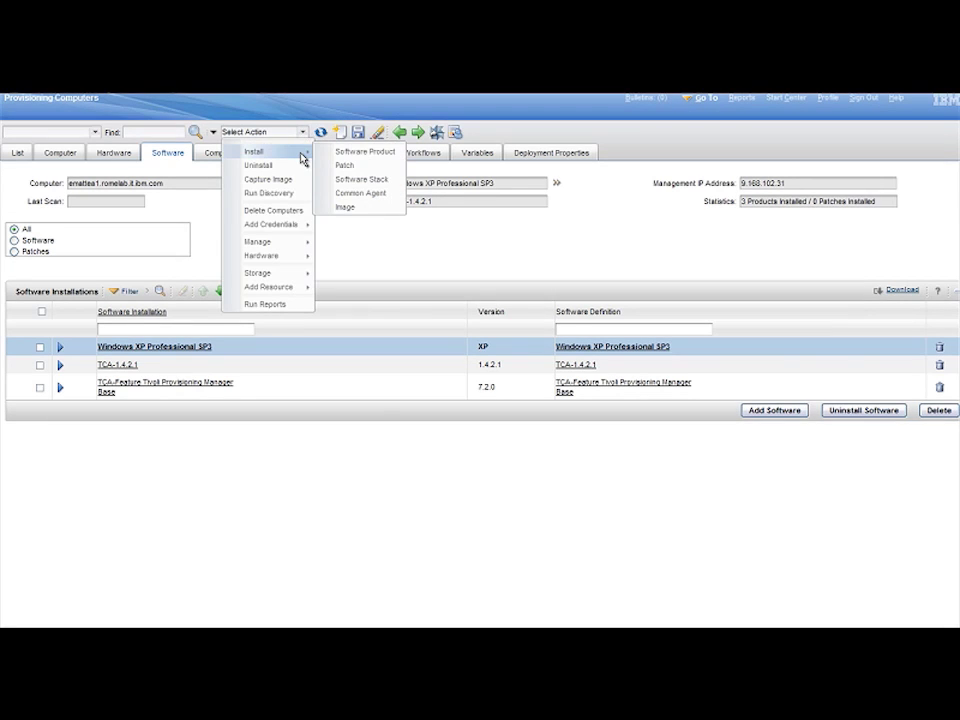
click(342, 153)
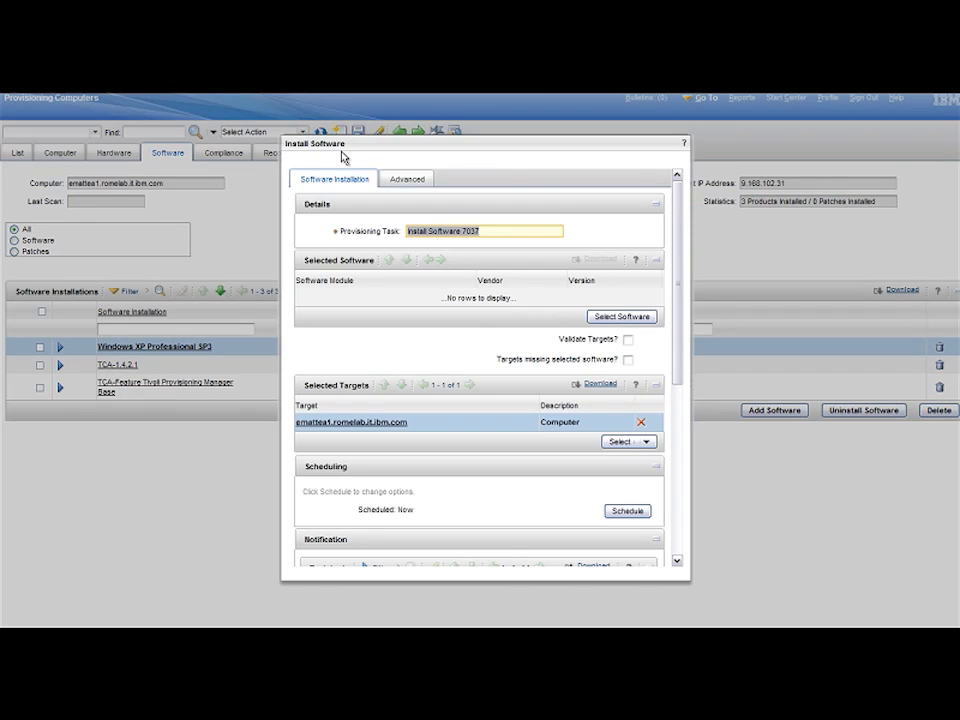
- Select DB2 Universal Database Administration Client - Version 8 using a db2* filter and submit the install
click(624, 317)
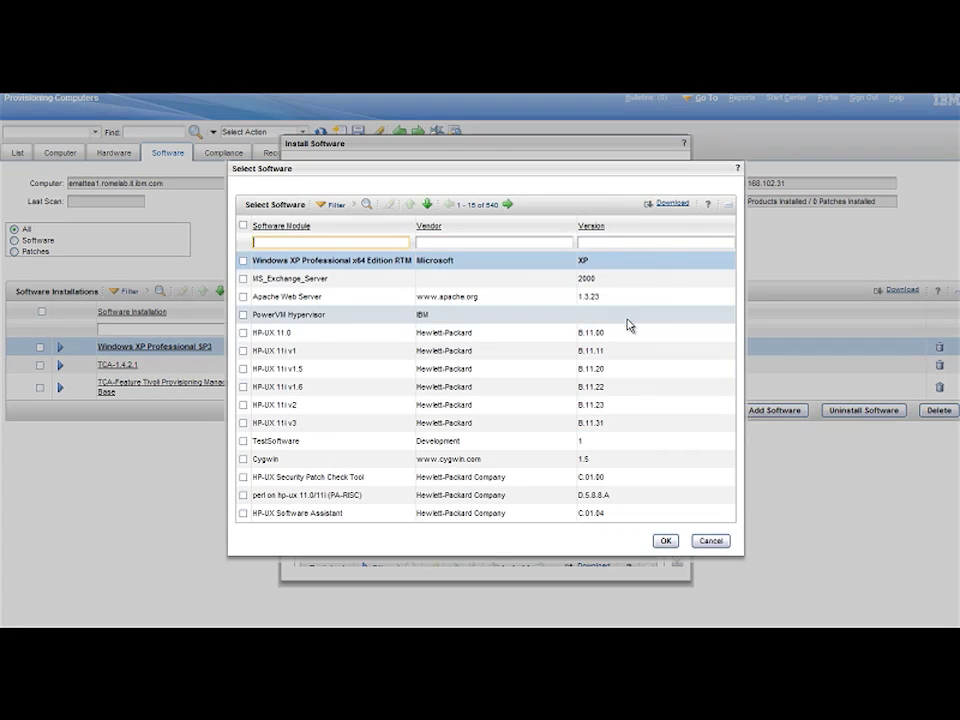
click(315, 242)
text(d)
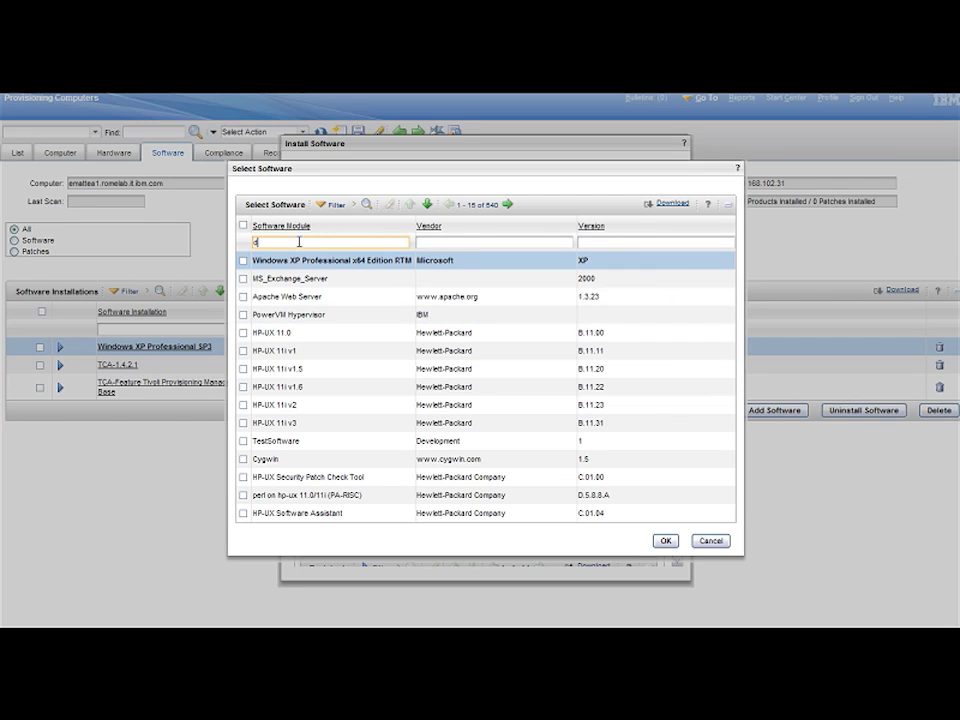
text(b2*)
key(Return)
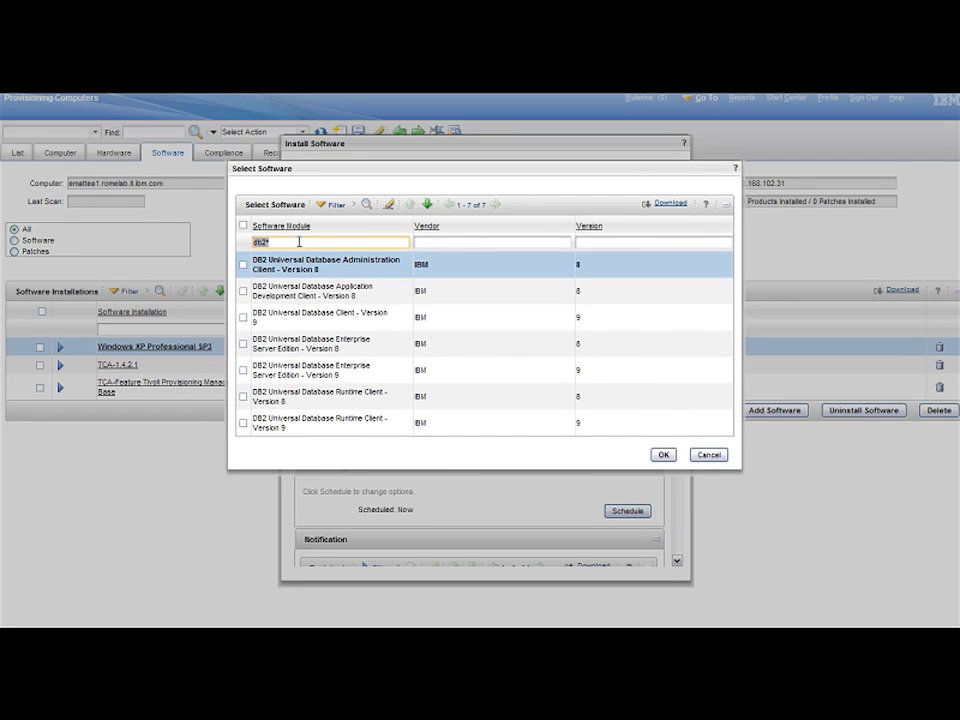
click(243, 266)
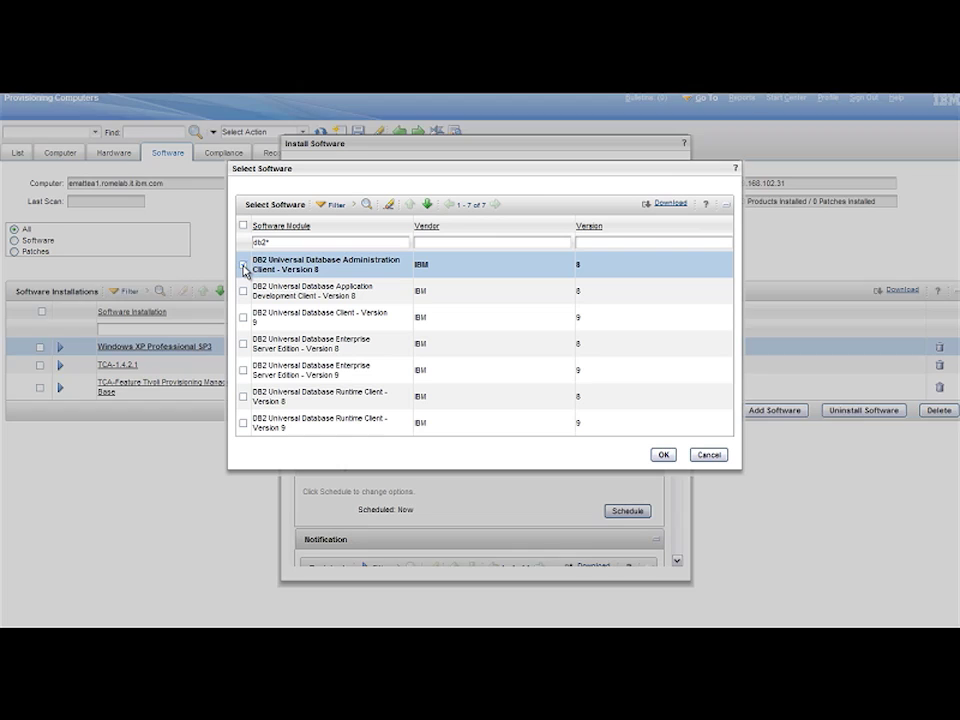
click(662, 455)
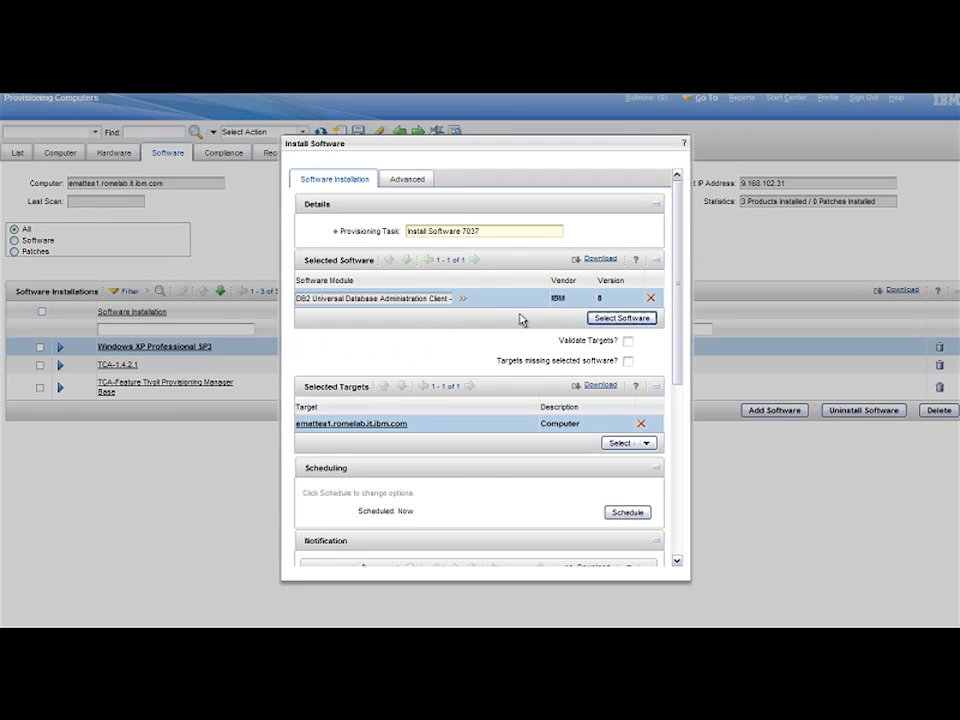
click(419, 182)
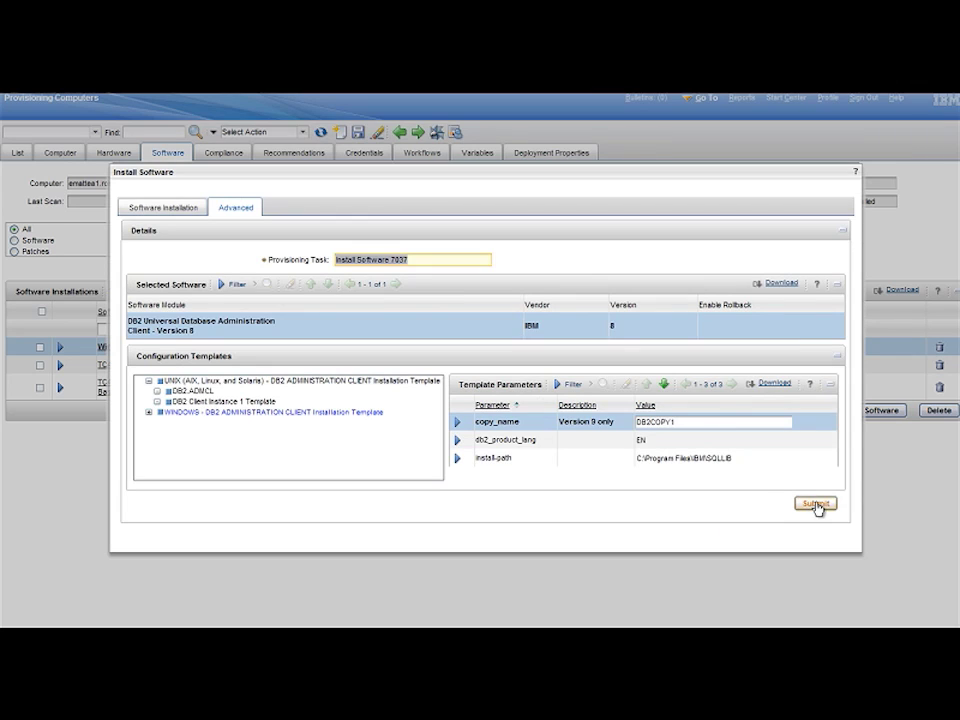
click(817, 504)
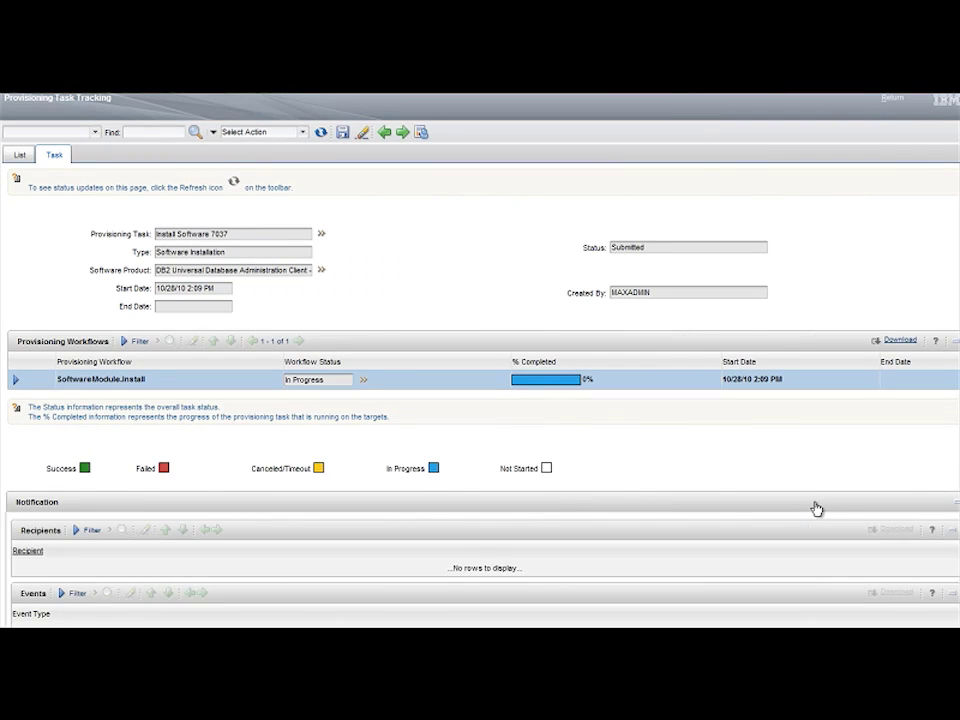
- Confirm the DB2 client install succeeded, then mark its installation row for Uninstall Software
click(320, 131)
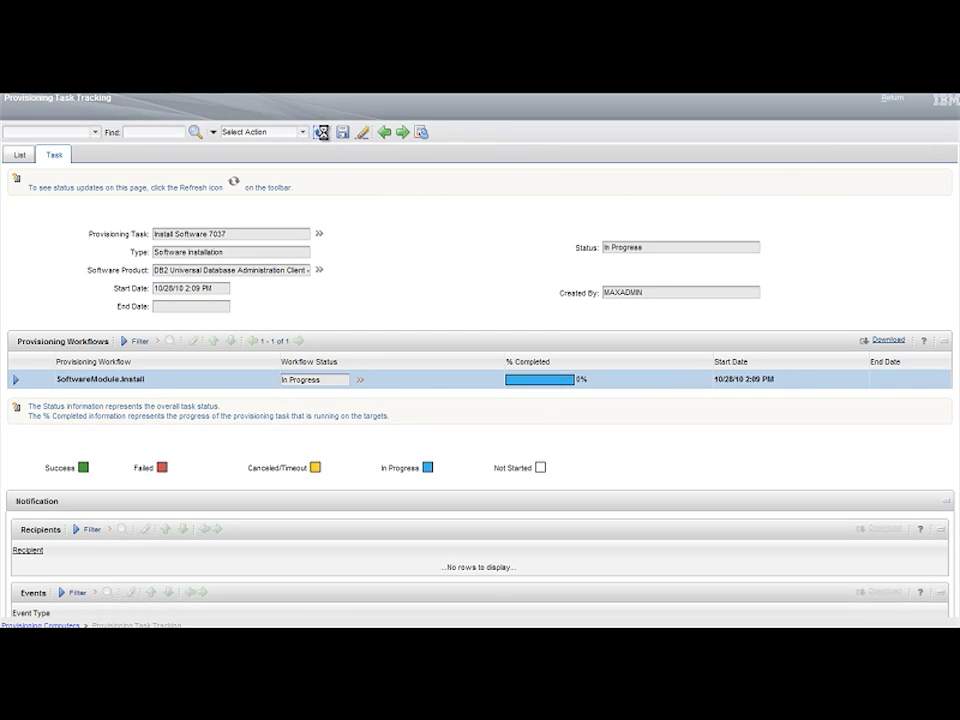
click(893, 101)
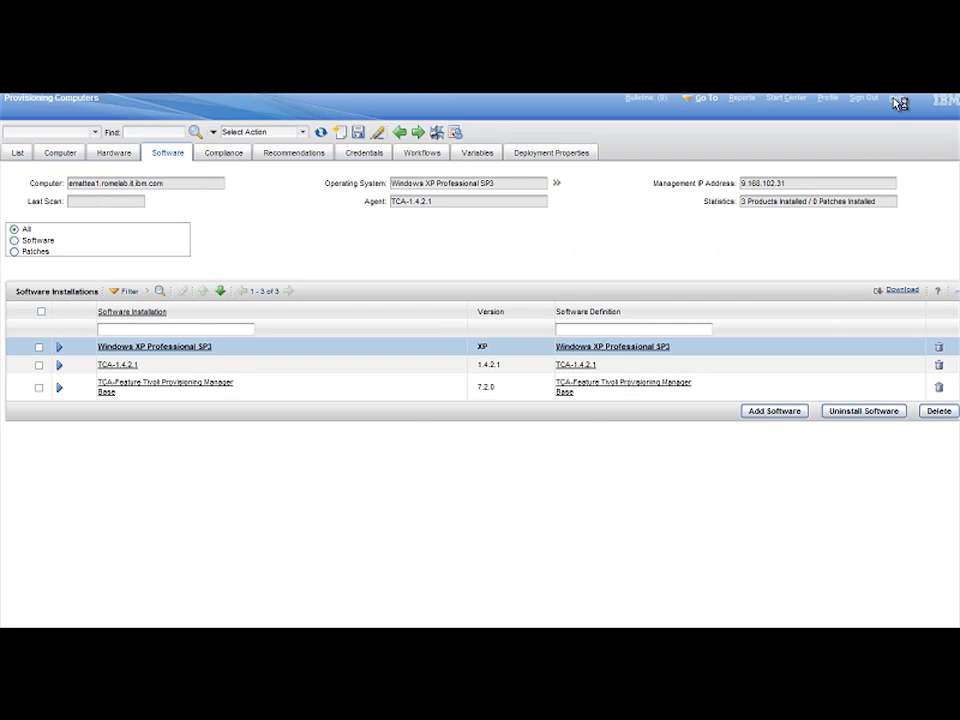
click(321, 134)
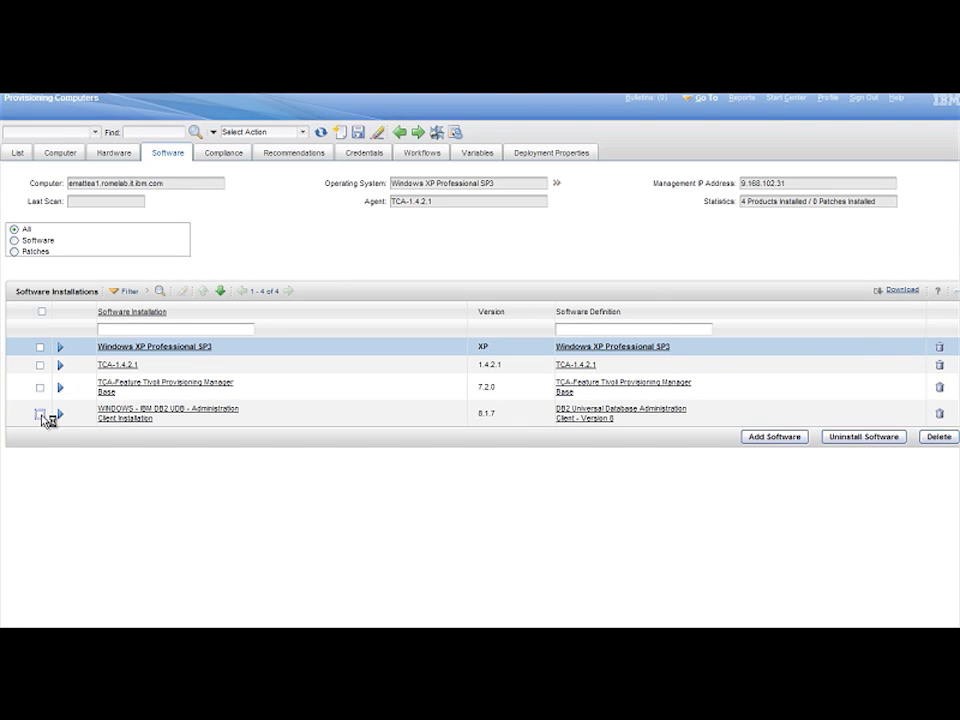
click(41, 415)
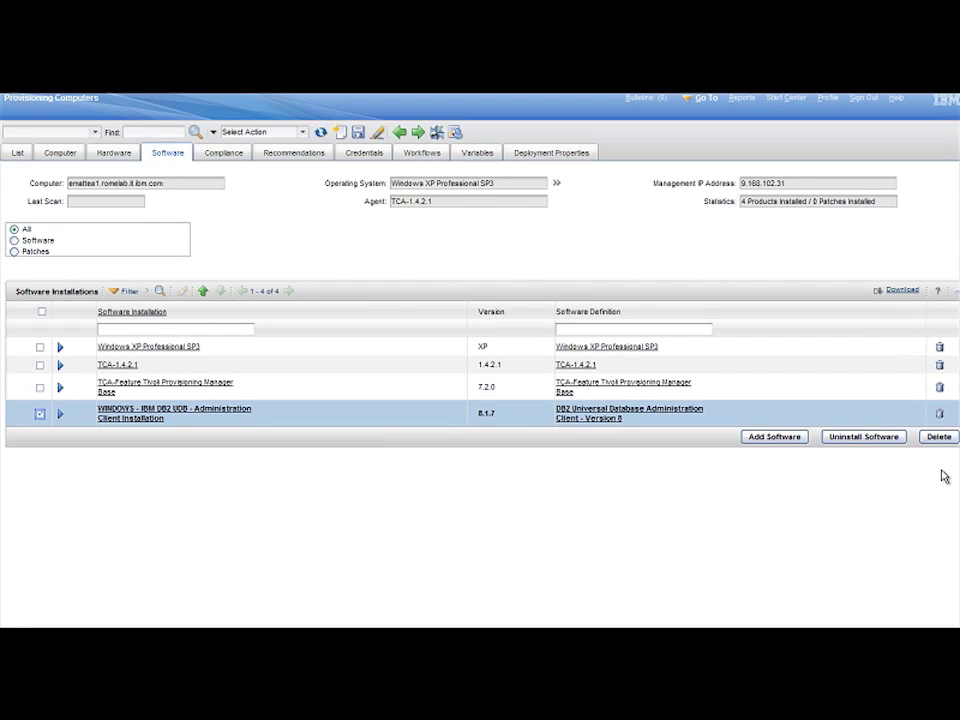
click(848, 438)
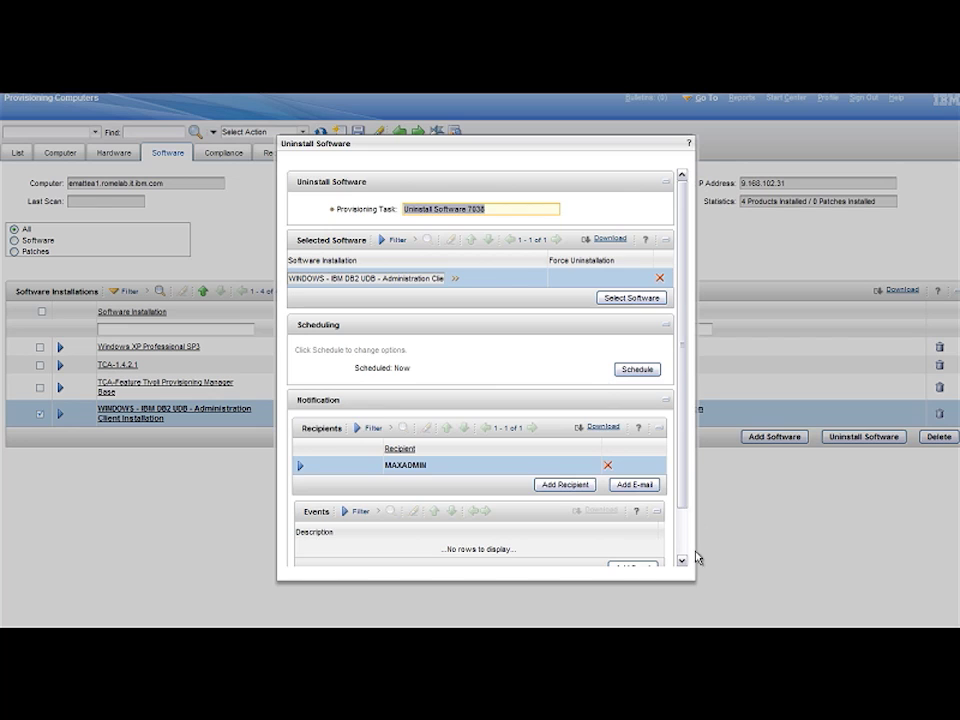
- Submit the DB2 client uninstall, refresh until it reports Success, and return to the software list
drag(686, 505, 681, 561)
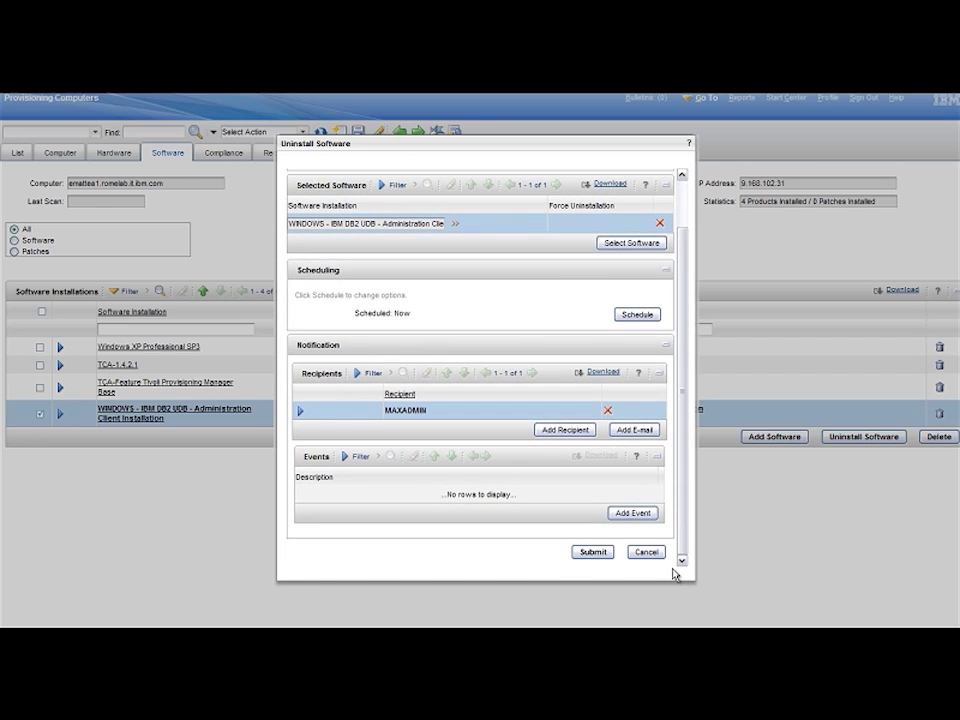
click(593, 552)
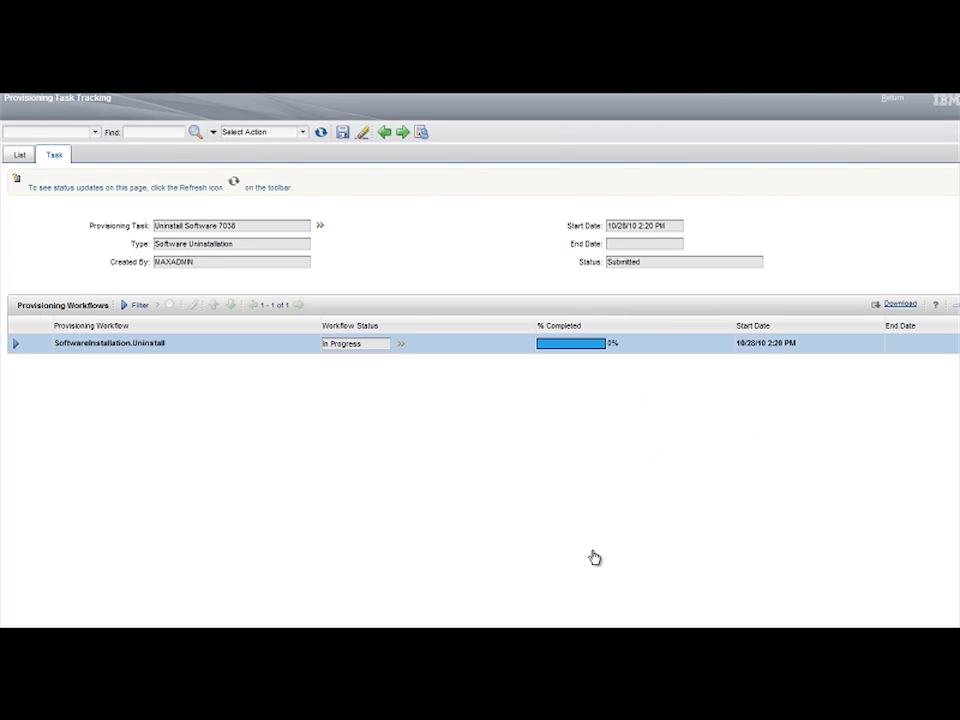
click(323, 135)
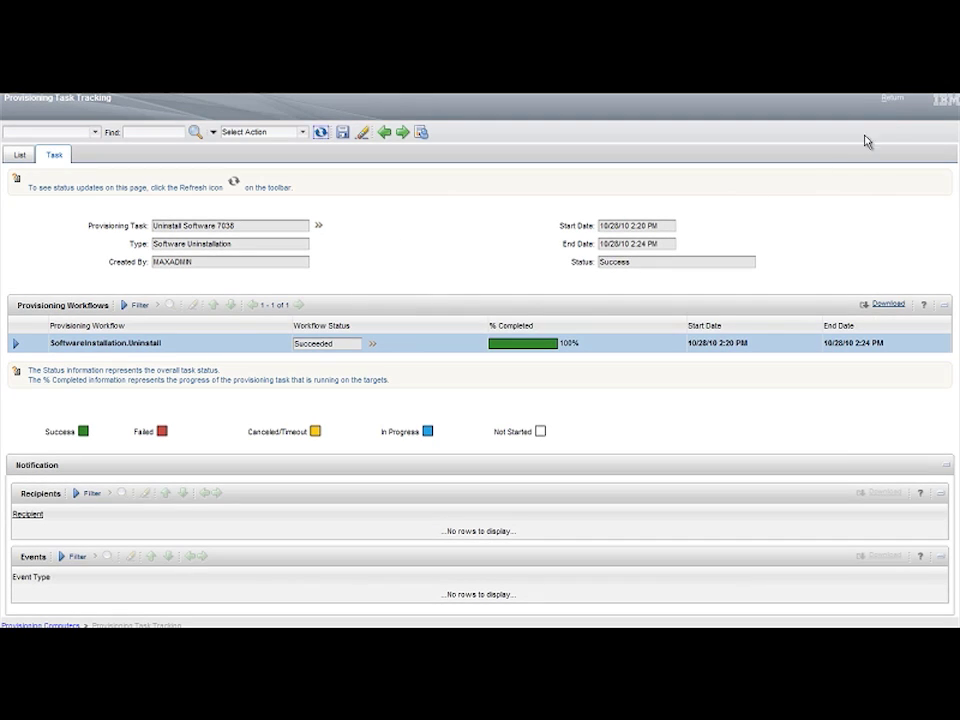
click(891, 99)
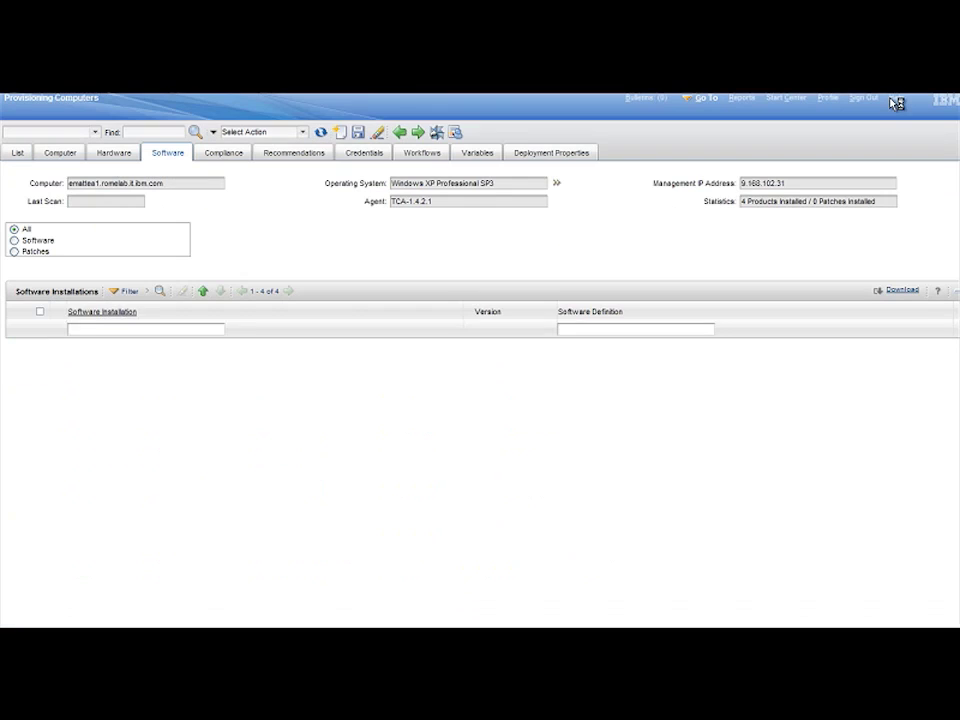
- Add and save a Software Module Check for DB2 Universal Database Administration Client - Version 8, found via db2*
click(321, 134)
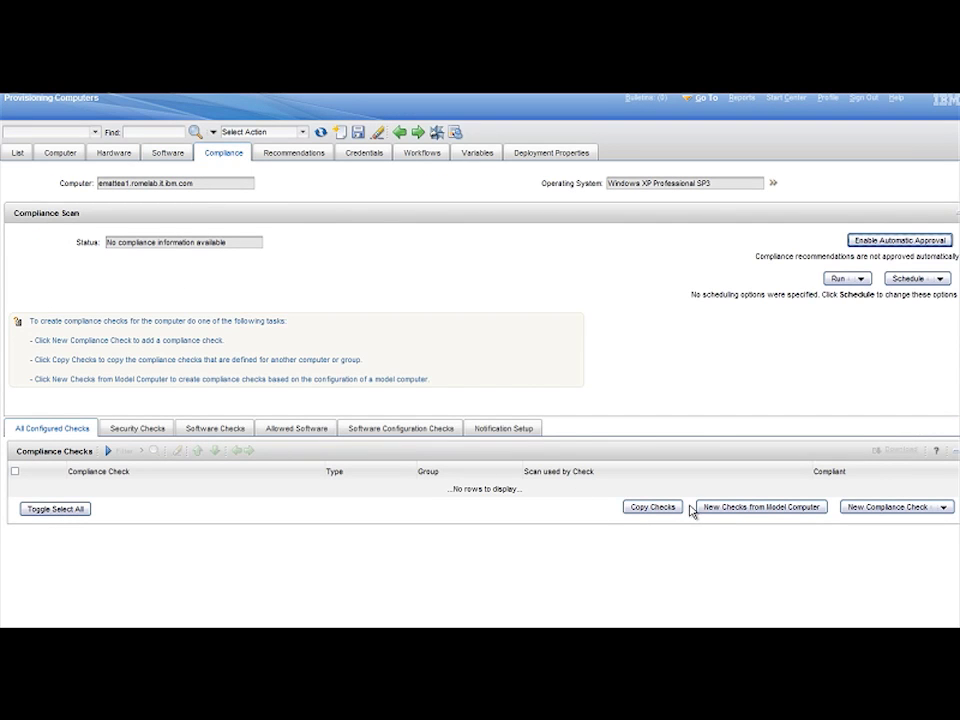
click(942, 509)
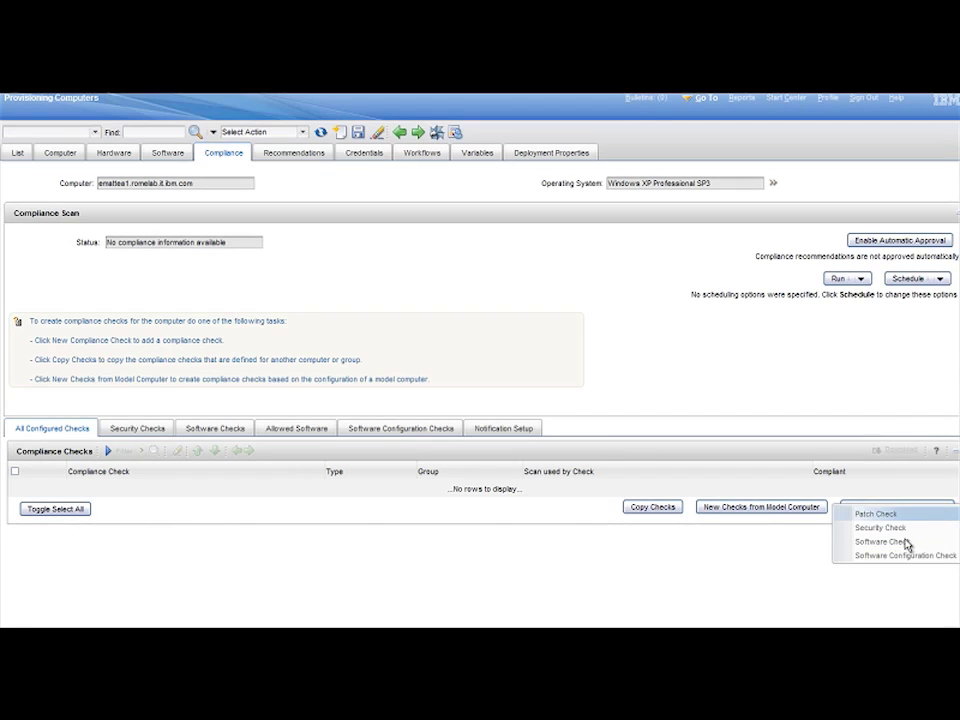
mouse_move(898, 548)
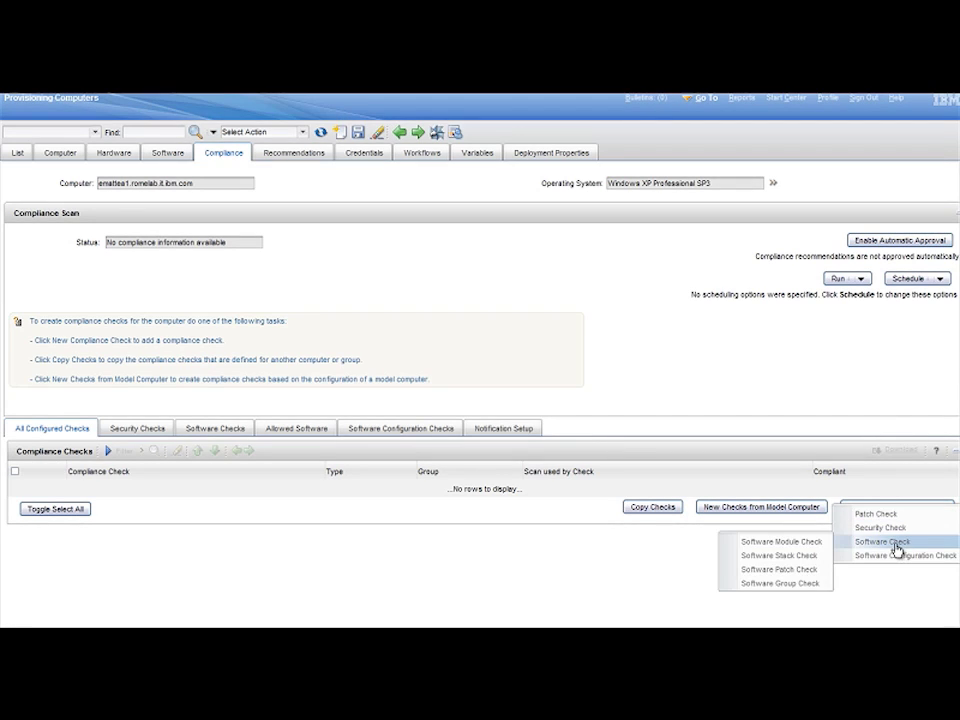
click(806, 546)
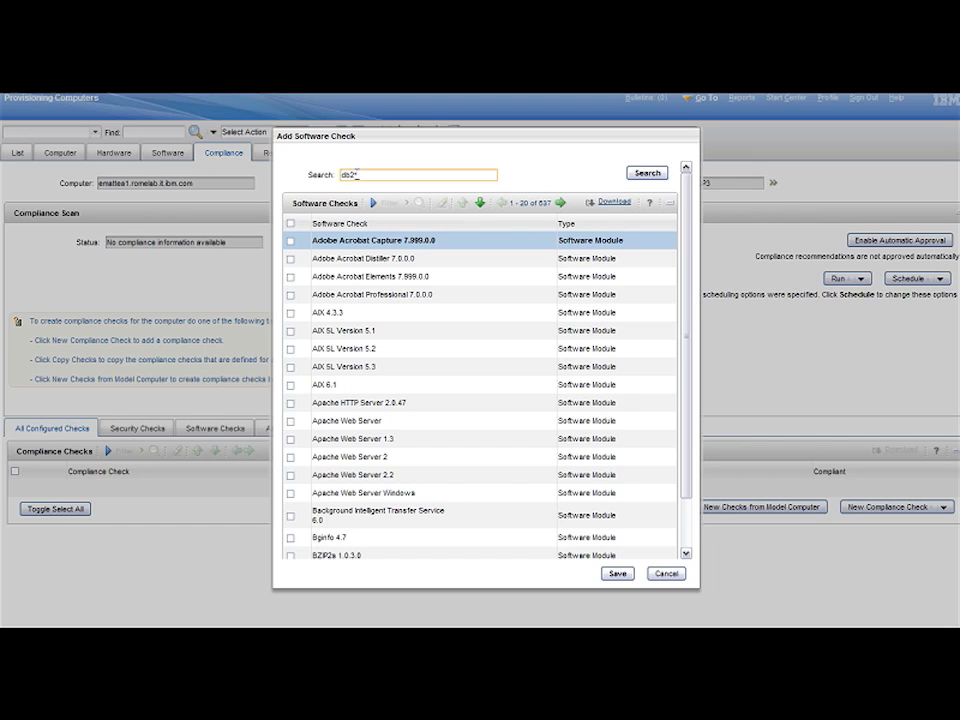
click(645, 175)
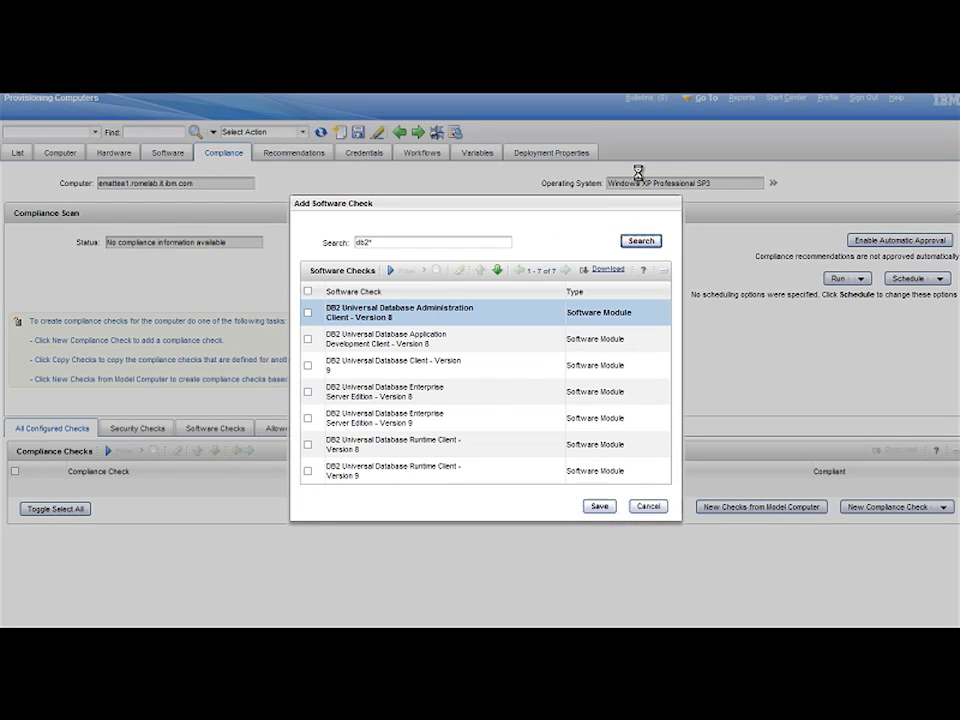
click(309, 314)
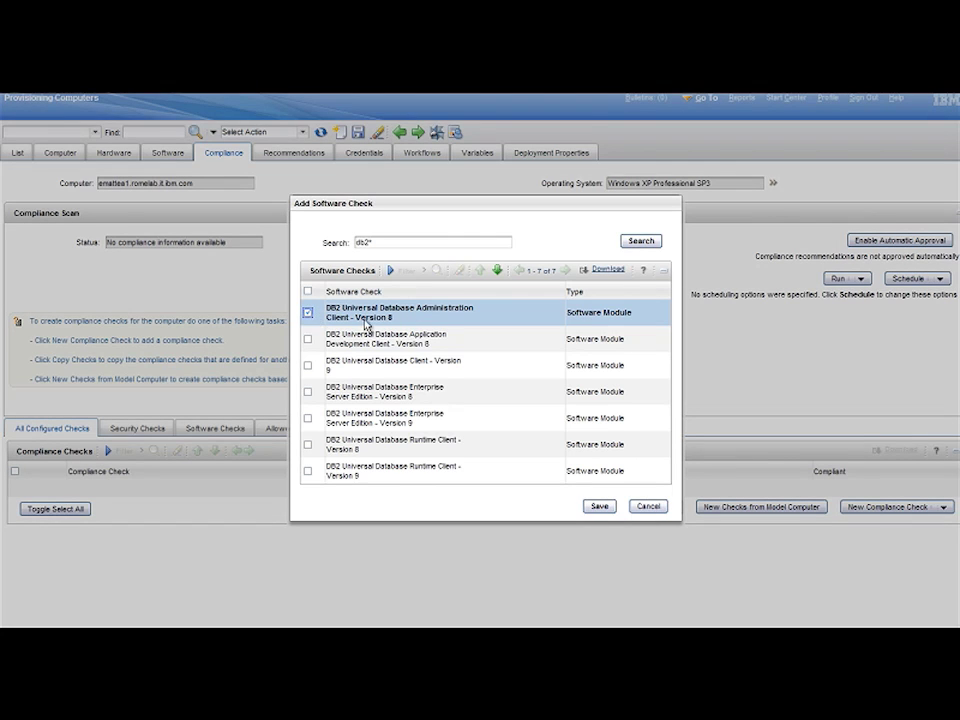
click(600, 507)
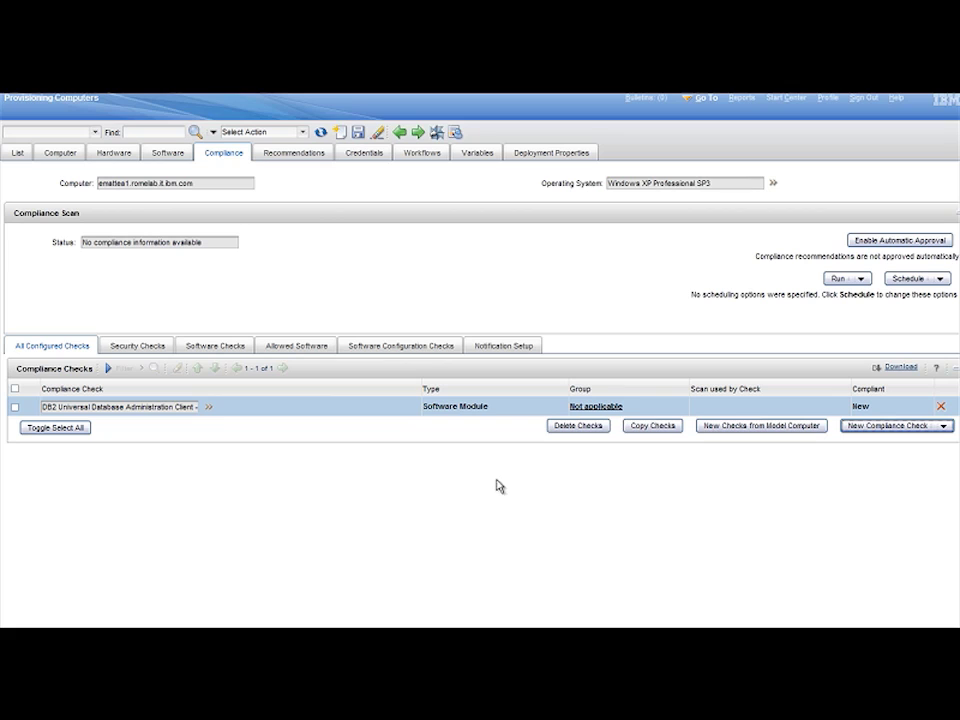
- Review the DB2 check's settings, keeping priority 50 and Software must be installed, and save
click(210, 409)
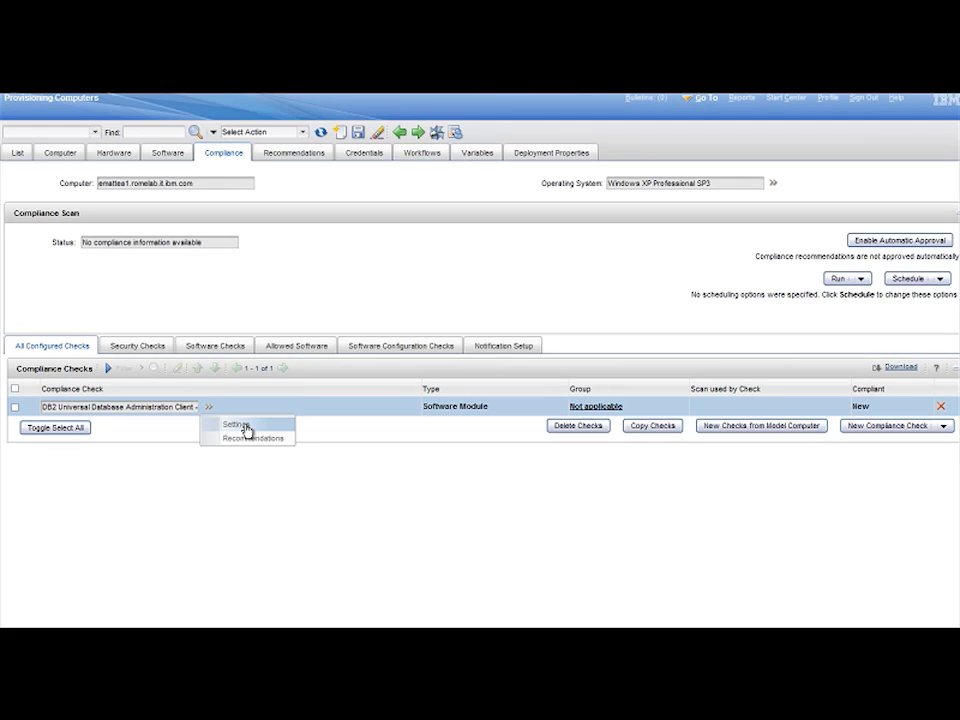
click(241, 426)
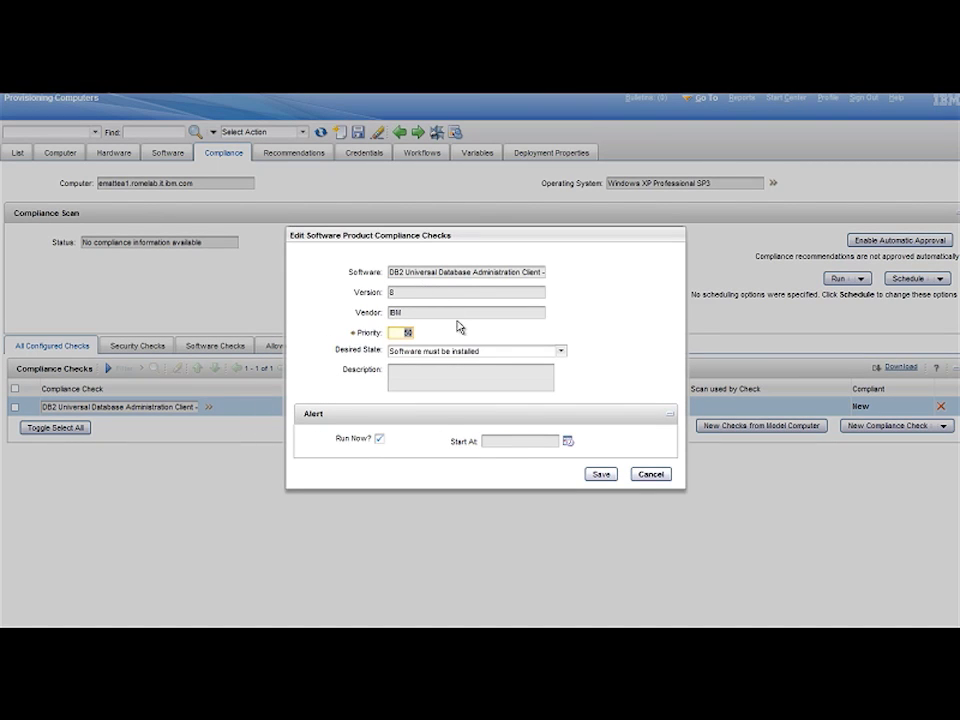
click(483, 350)
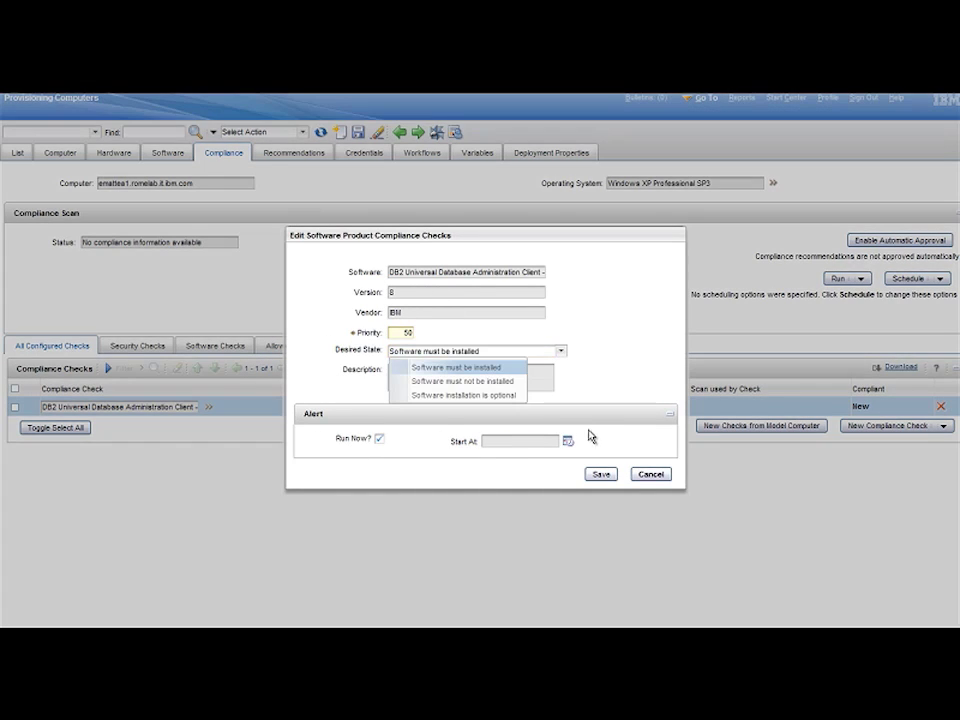
click(611, 473)
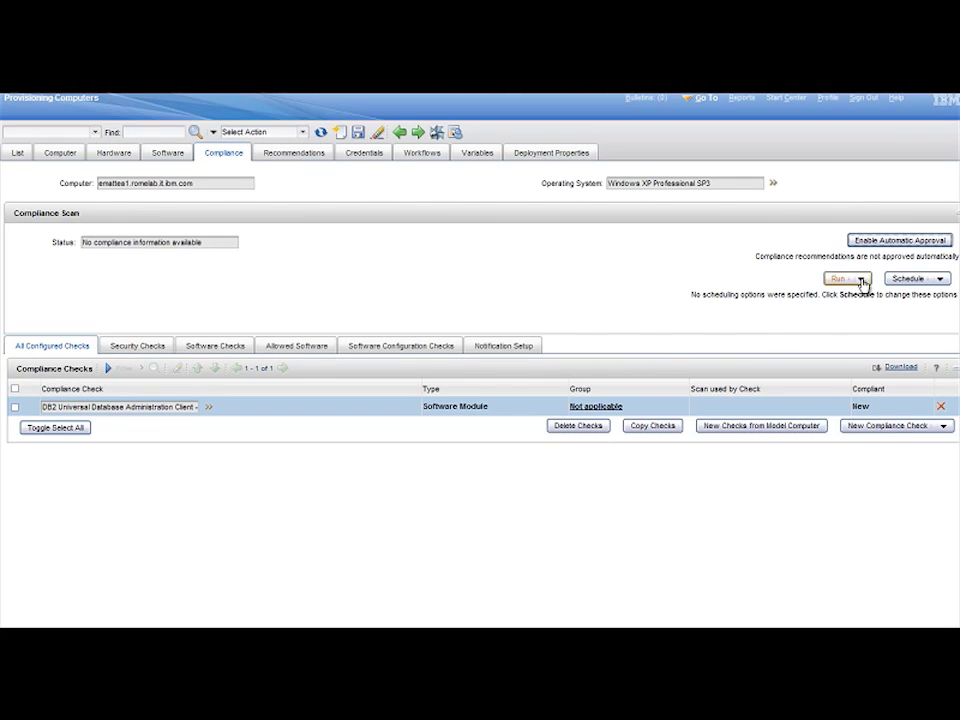
- Run Scan and Check on the computer, track the task to Success, and return to its compliance page
click(859, 280)
click(866, 282)
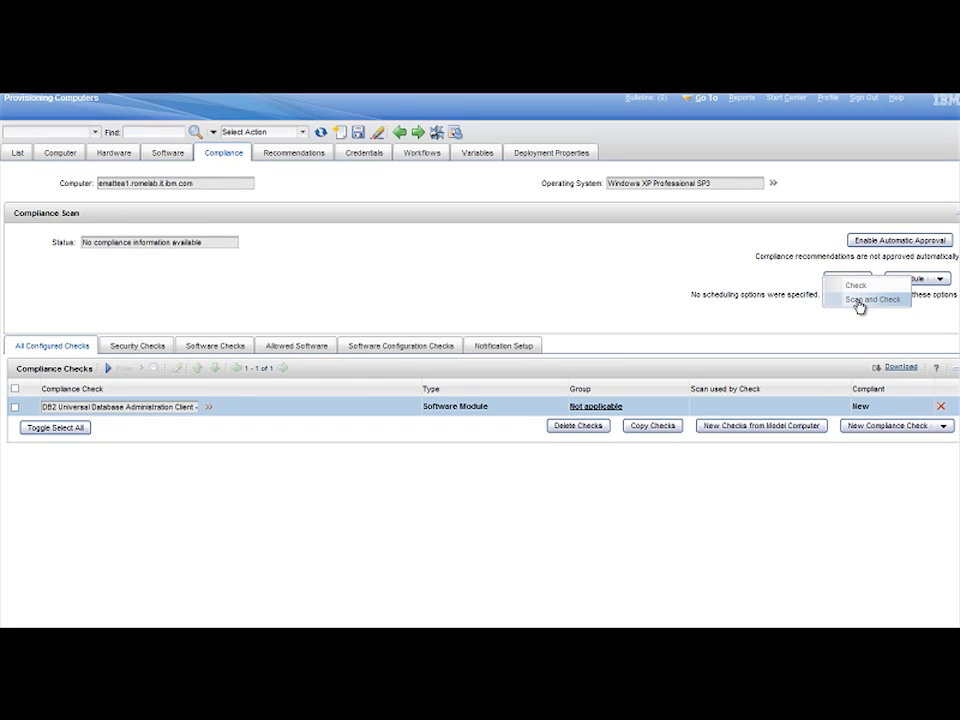
click(859, 303)
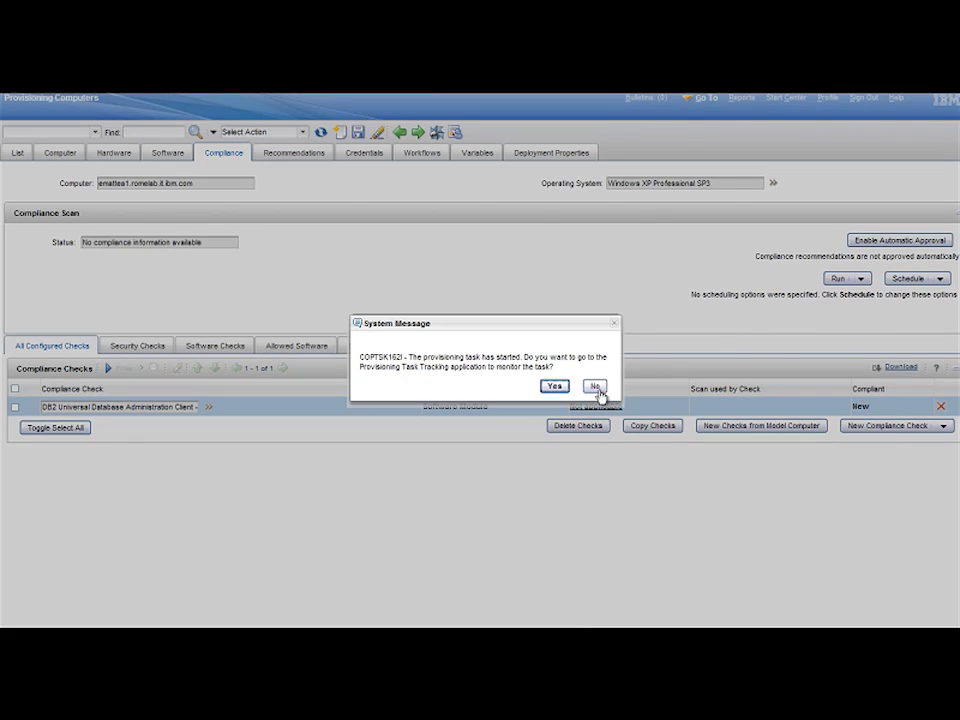
click(556, 387)
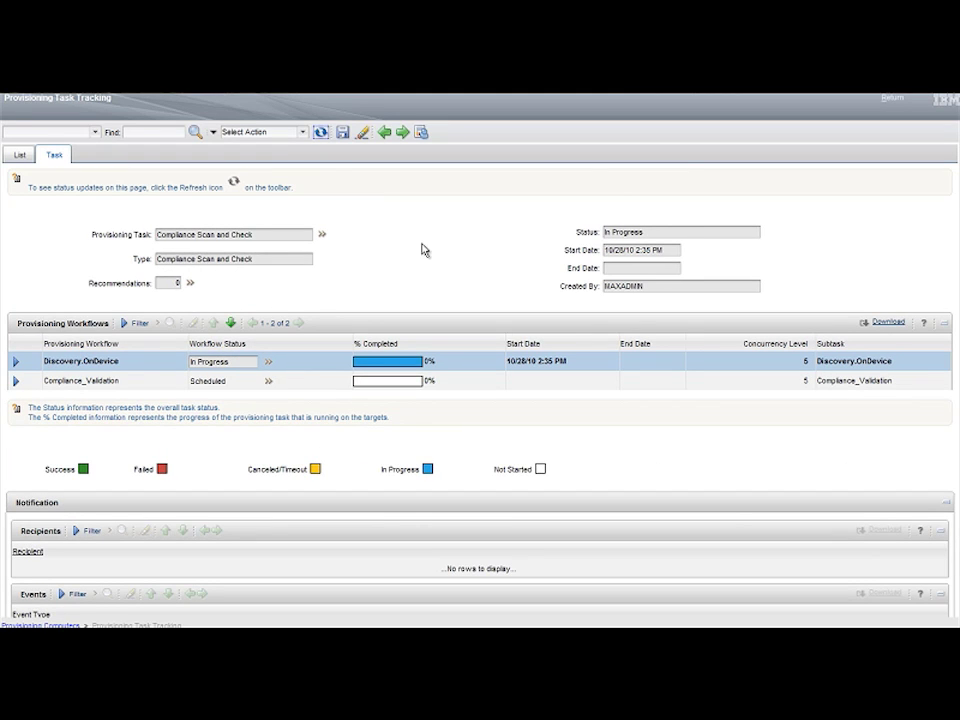
click(321, 134)
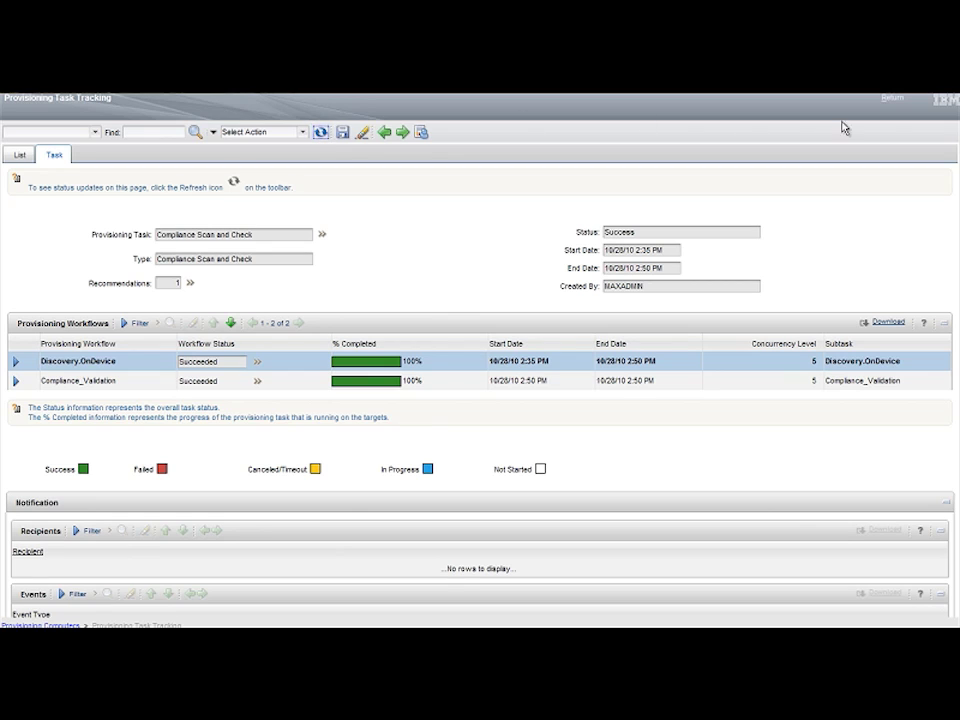
click(900, 101)
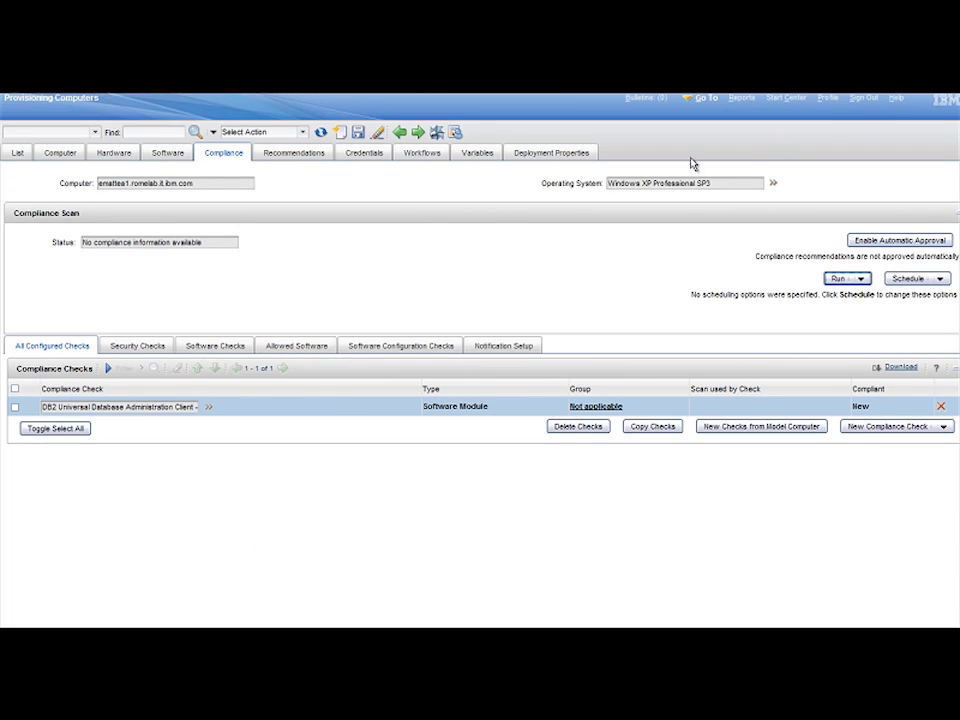
- Refresh the compliance status and review the DB2 check's recommendation to install the DB2 Administration Client Version 8
click(321, 133)
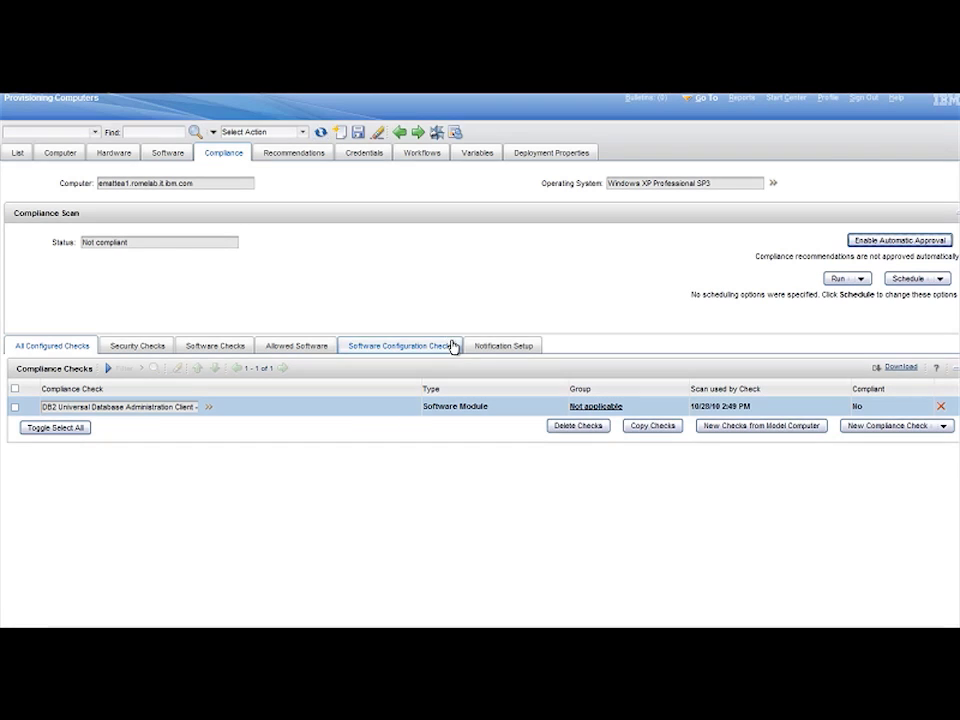
double_click(856, 406)
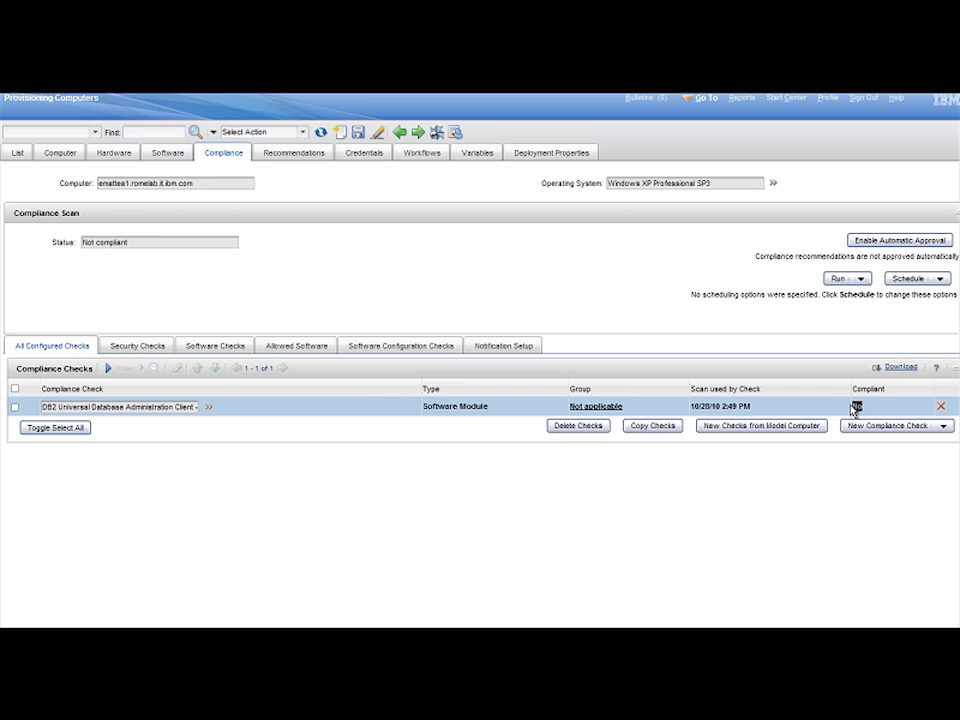
click(209, 407)
click(266, 438)
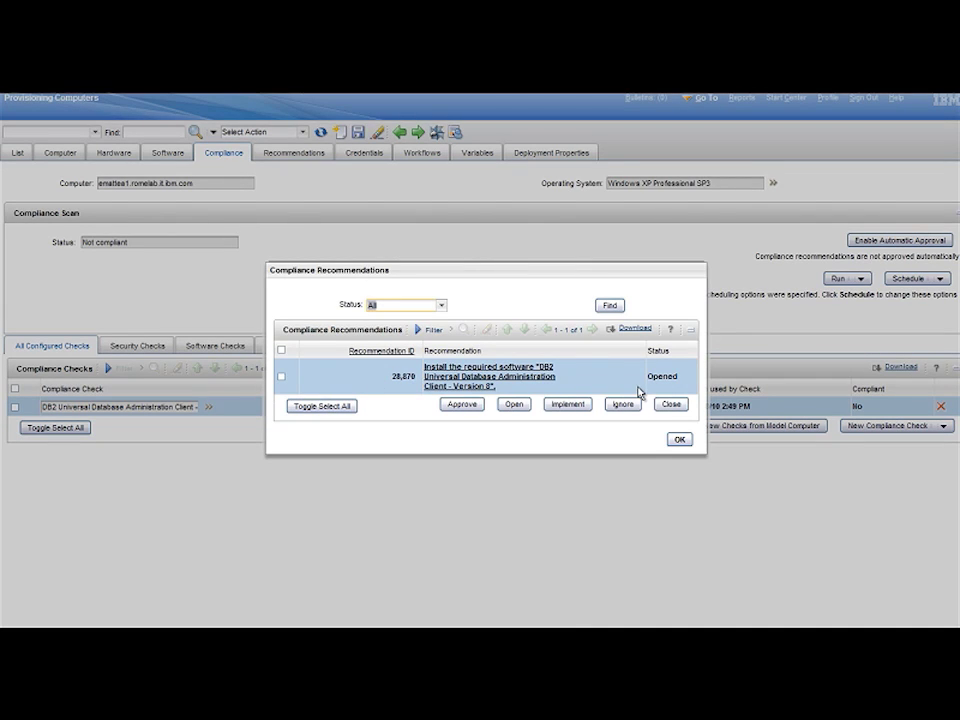
click(681, 443)
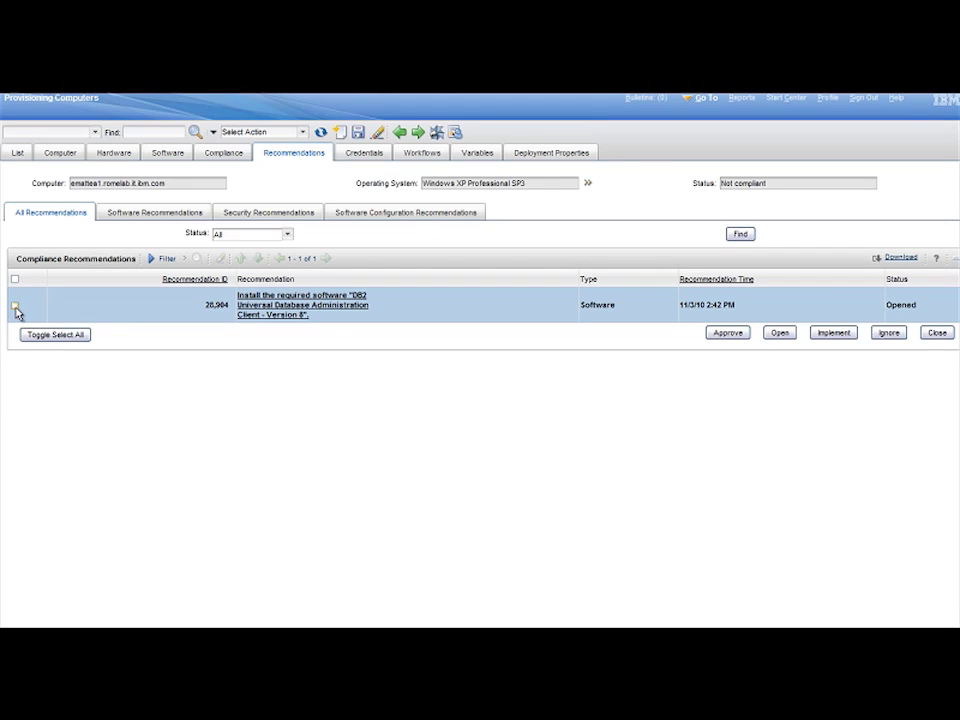
- Approve the DB2 install recommendation and submit its implementation to run now
click(15, 305)
click(724, 332)
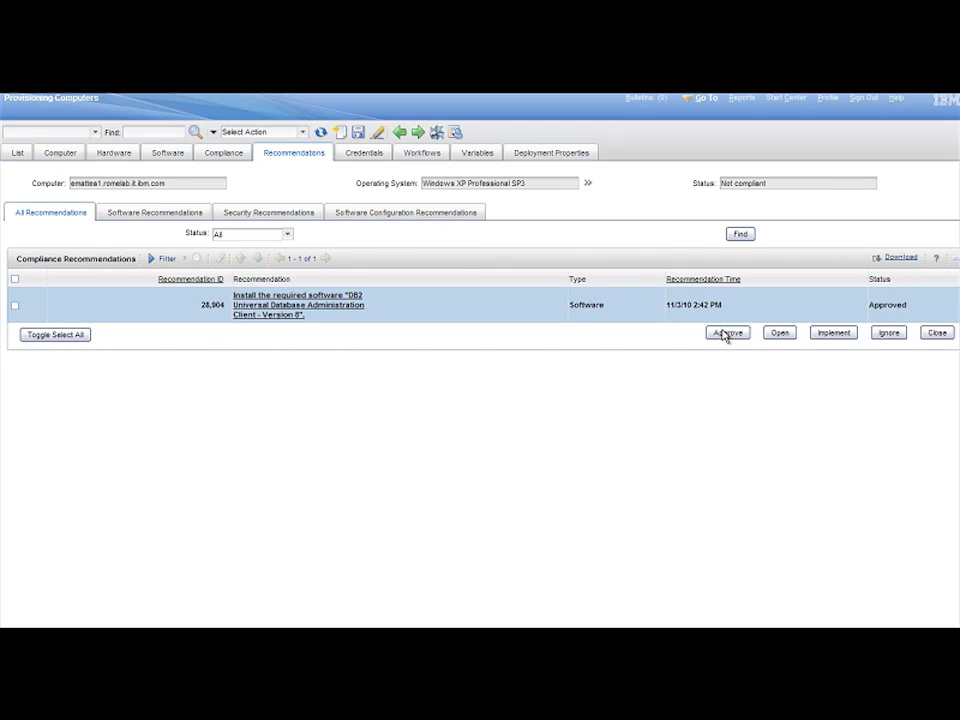
click(15, 305)
click(831, 334)
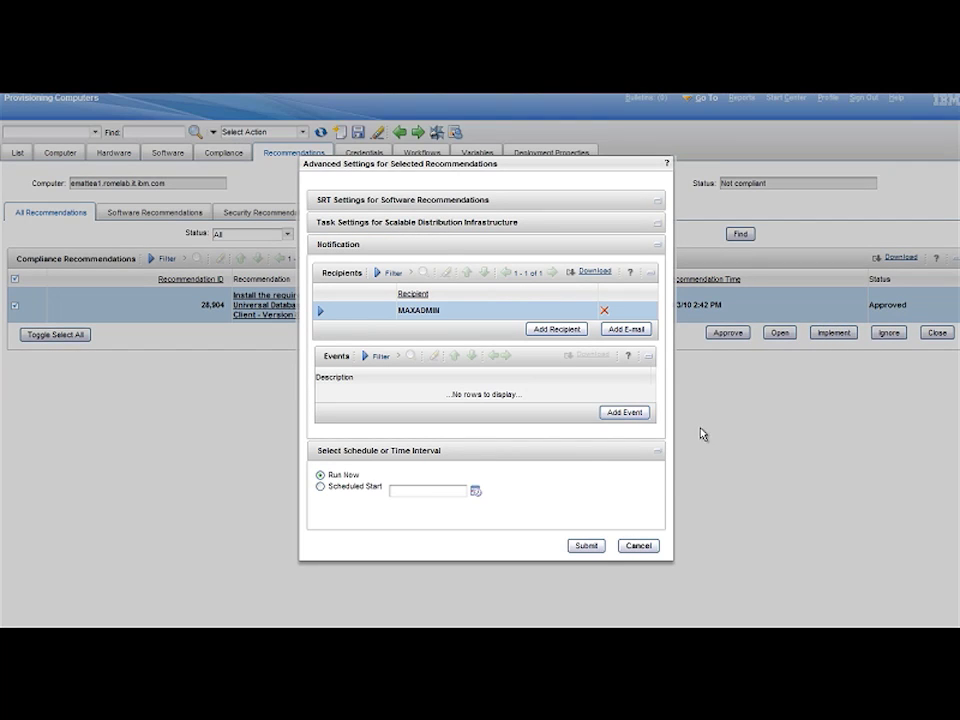
click(585, 546)
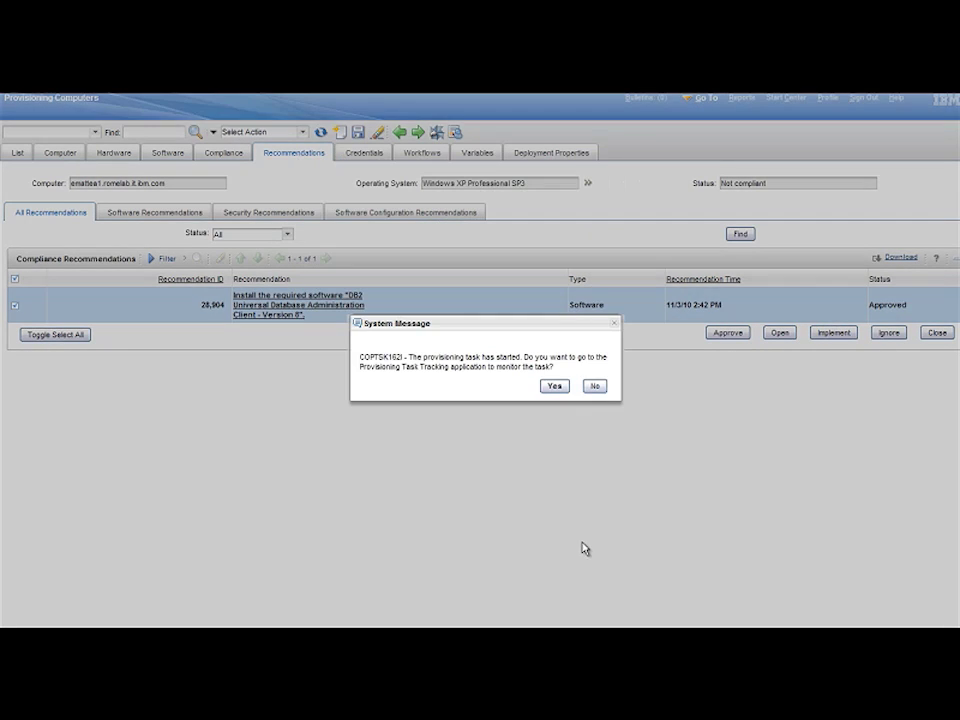
- Track the remediation task to 100% success and return to the computer's recommendations
click(554, 387)
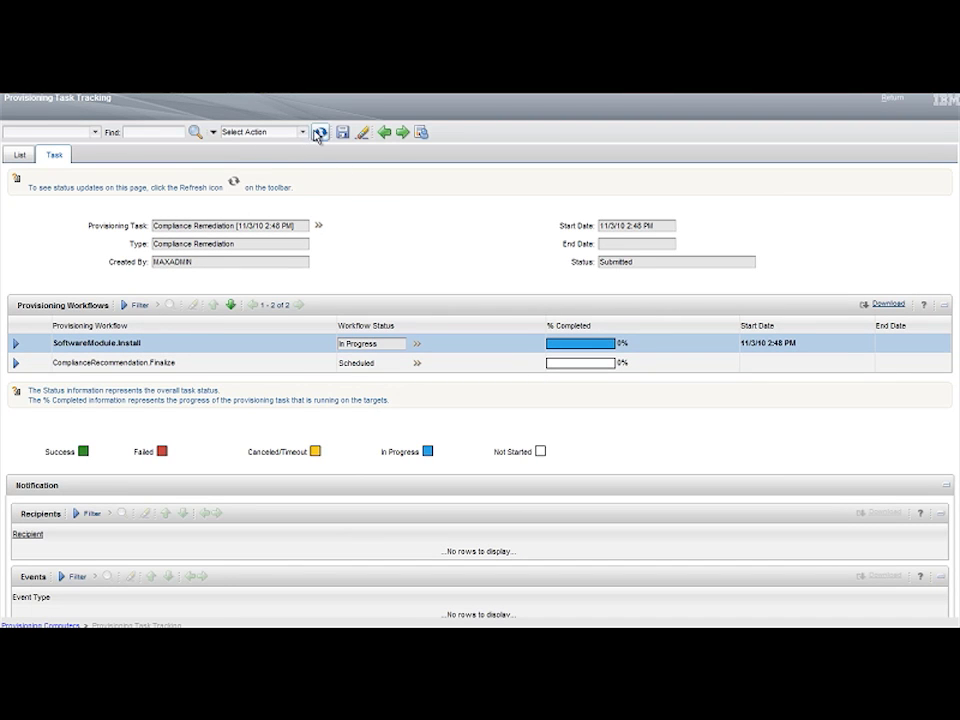
click(321, 134)
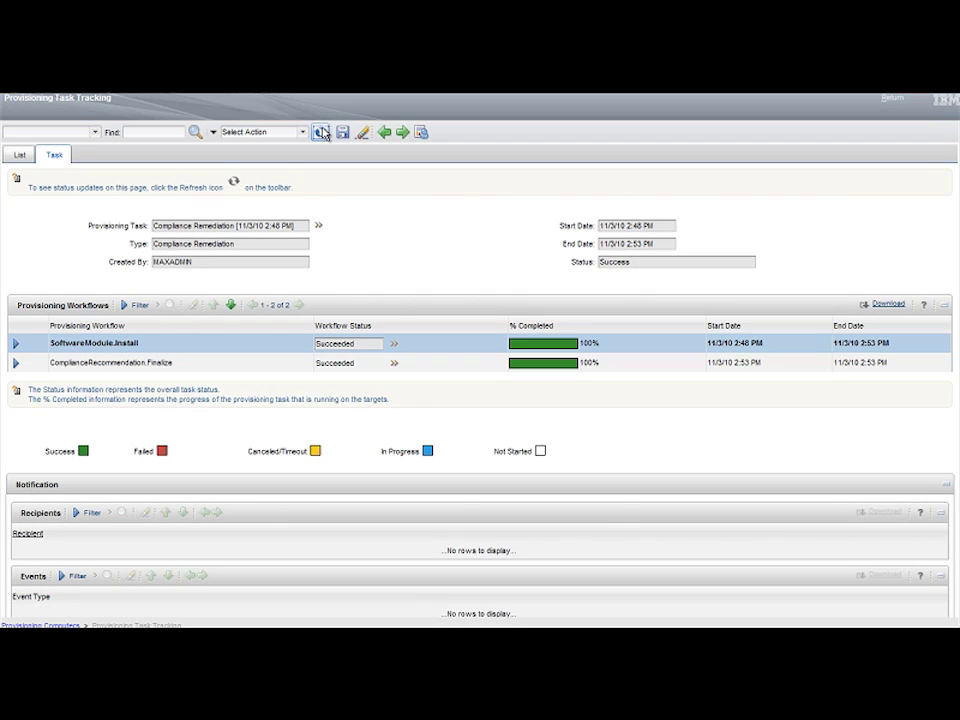
click(896, 101)
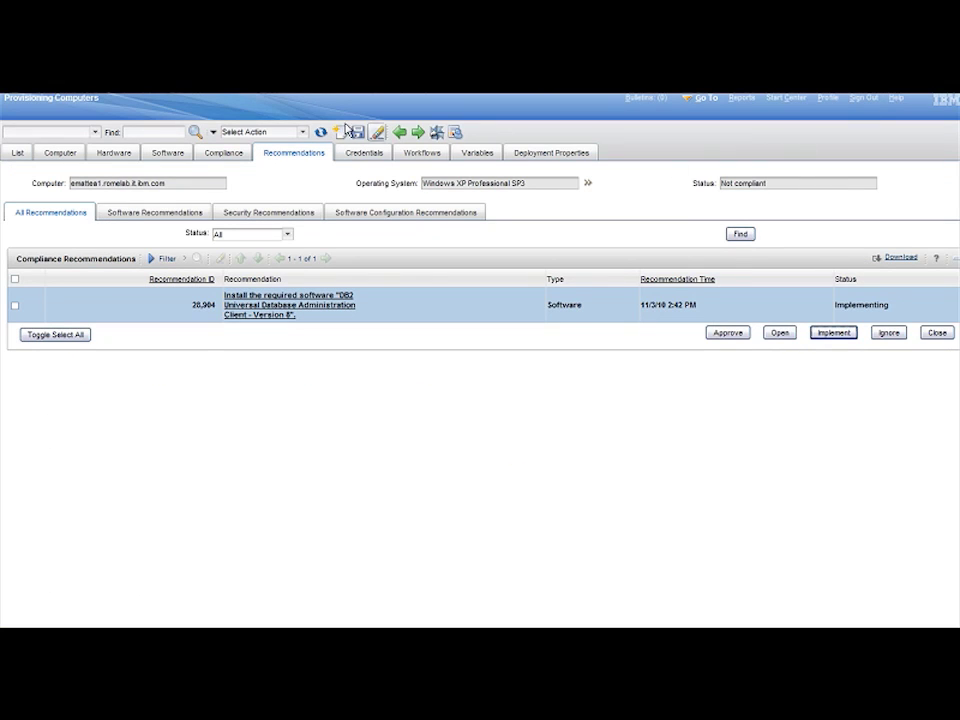
- Confirm the recommendation reads Implemented, then run a Compliance Scan and Check and track it to Success
click(321, 133)
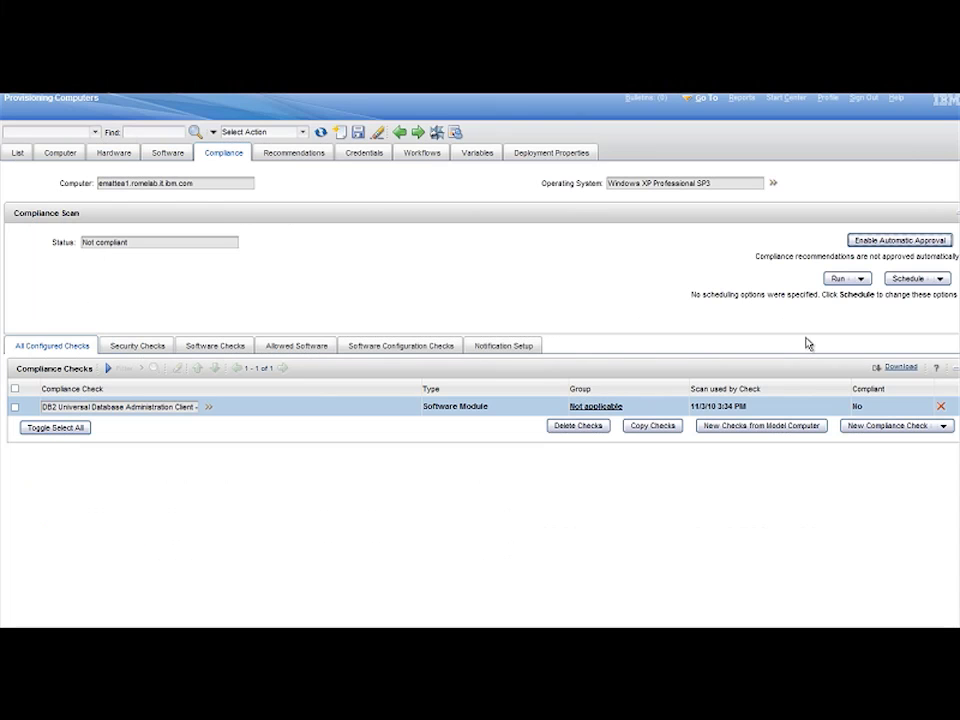
click(860, 280)
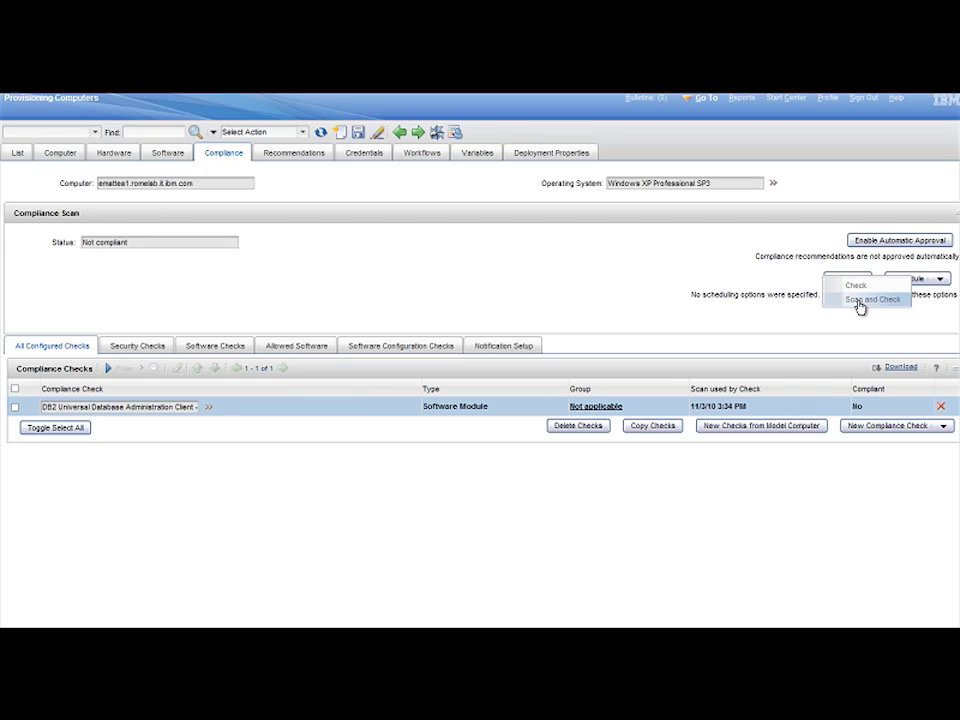
click(859, 302)
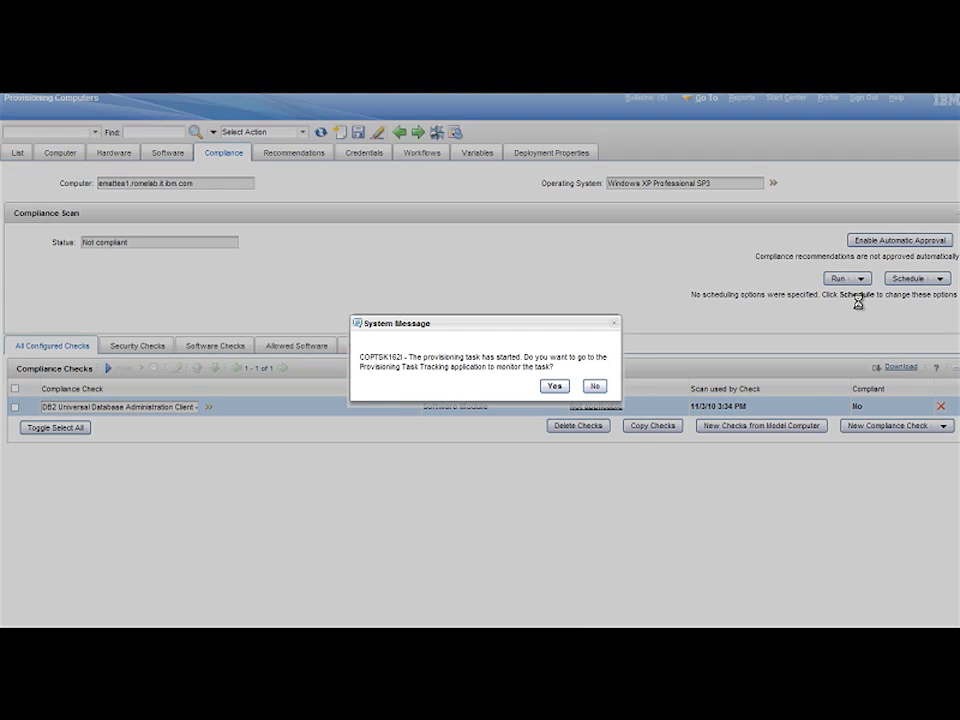
click(554, 387)
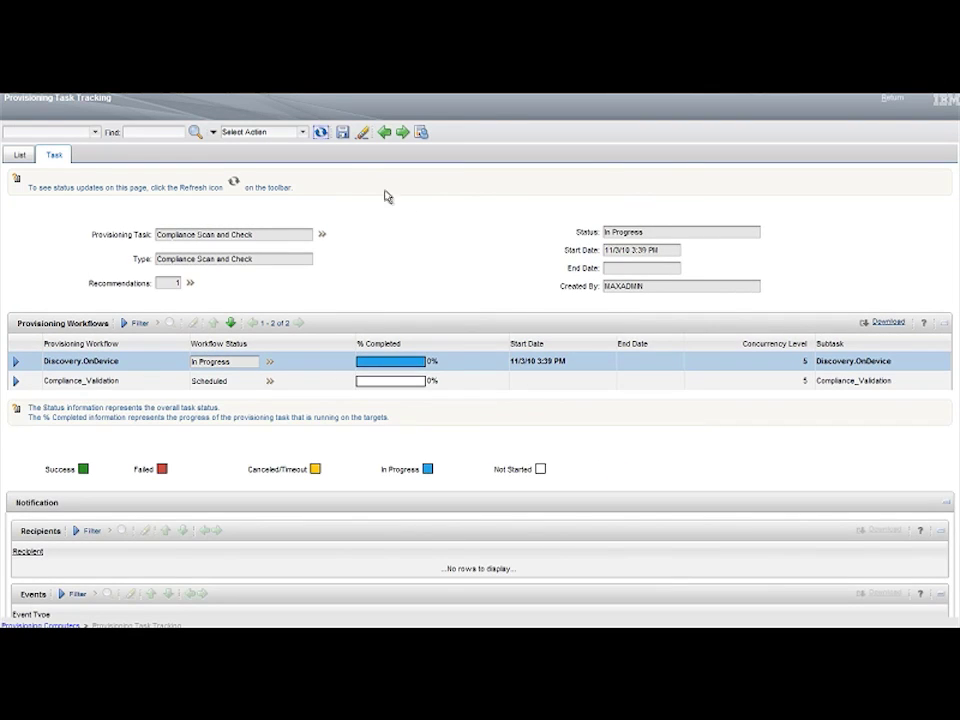
click(322, 132)
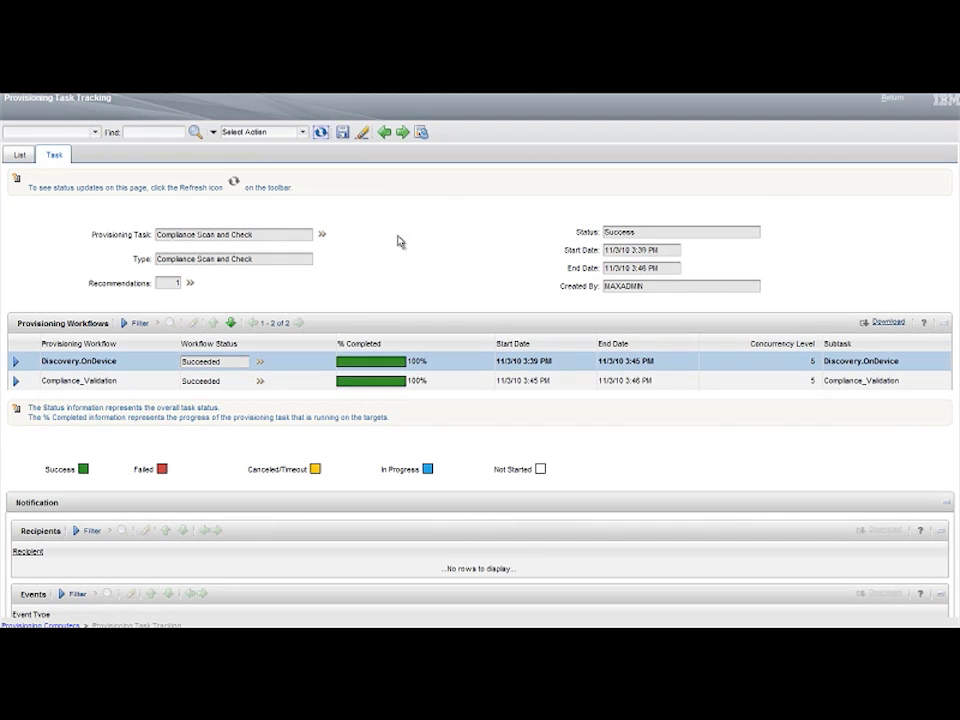